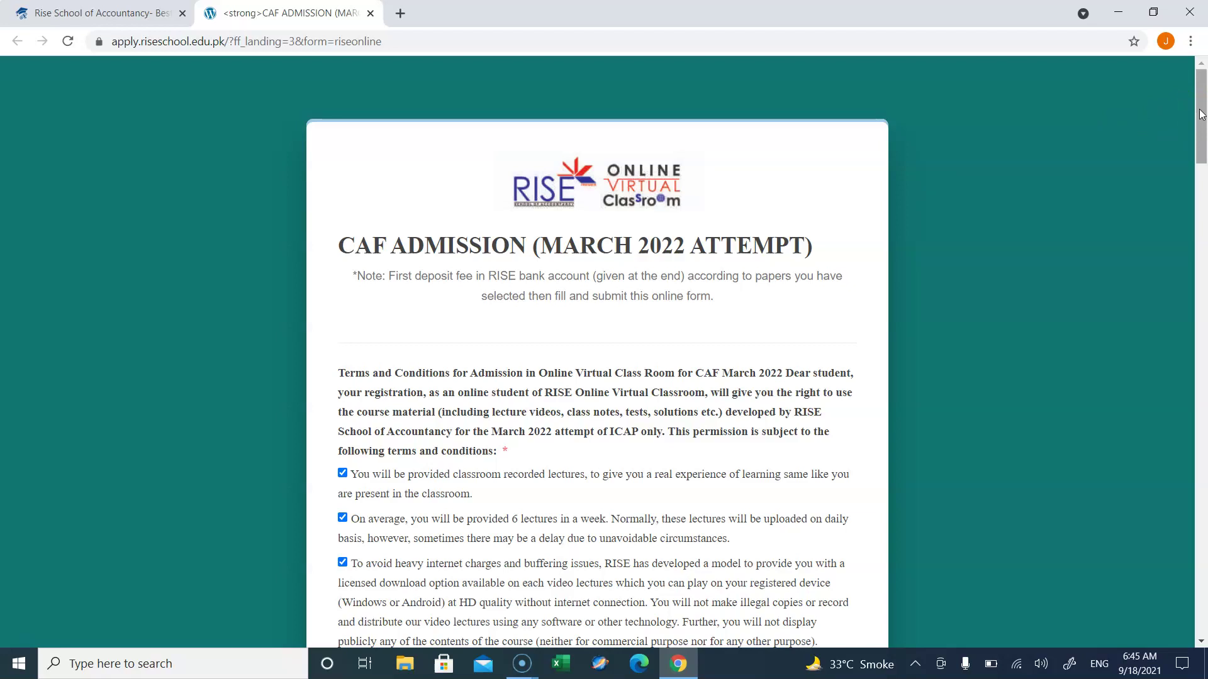
Tick the agreement to all the Terms and Conditions and Privacy Policy of RISE Premier School of Accountancy
{"action": "left_click_drag", "start_coordinate": [1200, 114], "coordinate": [1200, 113]}
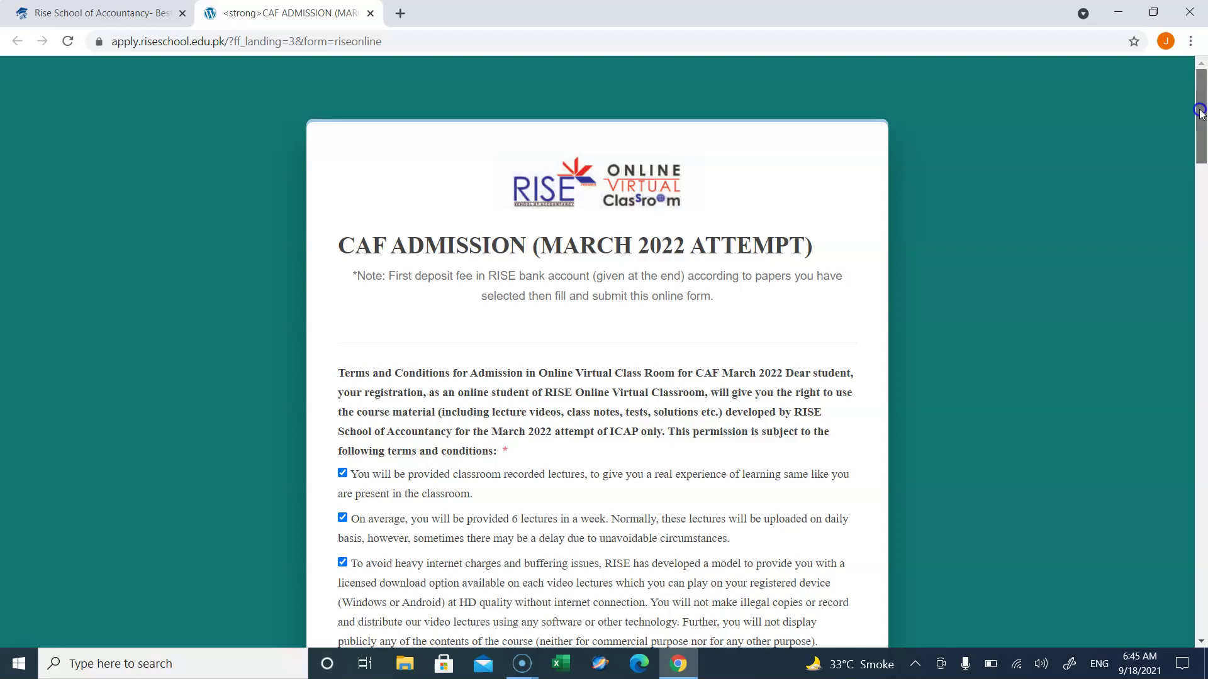
{"action": "left_click_drag", "start_coordinate": [1200, 113], "coordinate": [1183, 574]}
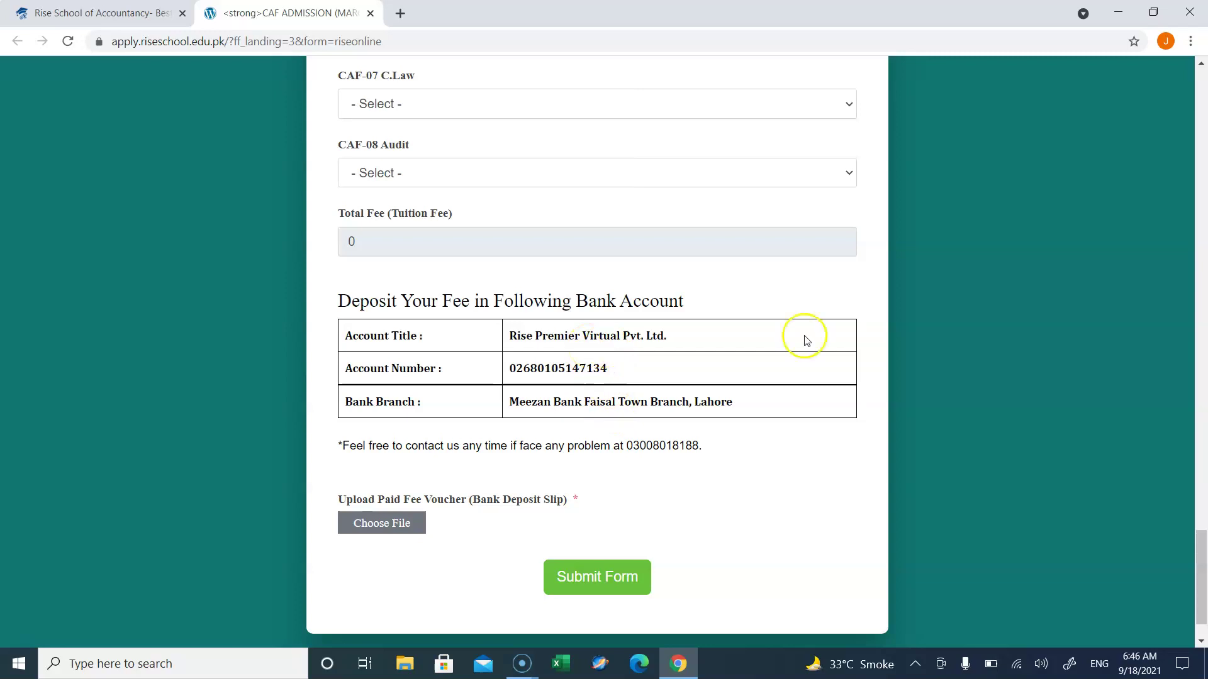
{"action": "left_click_drag", "start_coordinate": [1201, 548], "coordinate": [1155, 130]}
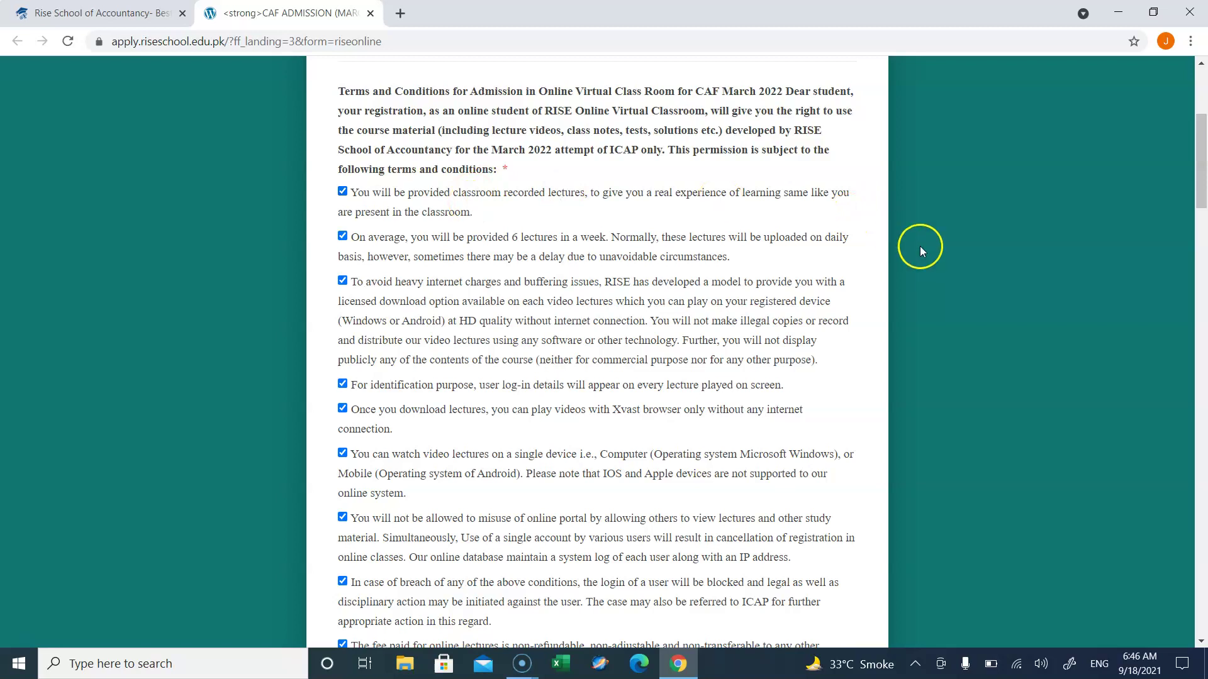
{"action": "left_click_drag", "start_coordinate": [1200, 186], "coordinate": [1176, 296]}
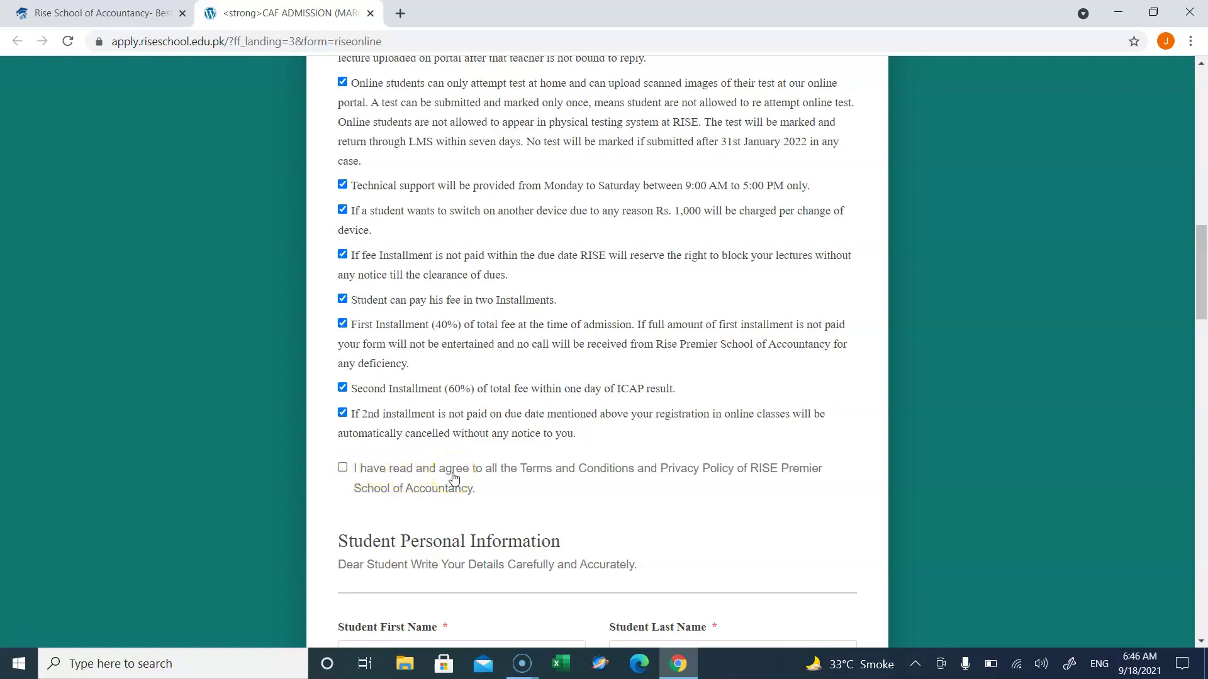
{"action": "left_click", "coordinate": [342, 468]}
{"action": "left_click", "coordinate": [342, 468]}
{"action": "left_click", "coordinate": [343, 469]}
{"action": "left_click", "coordinate": [343, 469]}
{"action": "left_click", "coordinate": [343, 468]}
{"action": "left_click", "coordinate": [343, 469]}
{"action": "left_click", "coordinate": [343, 468]}
Review the student personal information, address, father's details and emergency contact fields of the admission form
{"action": "scroll", "coordinate": [445, 527], "scroll_direction": "down", "scroll_amount": 2}
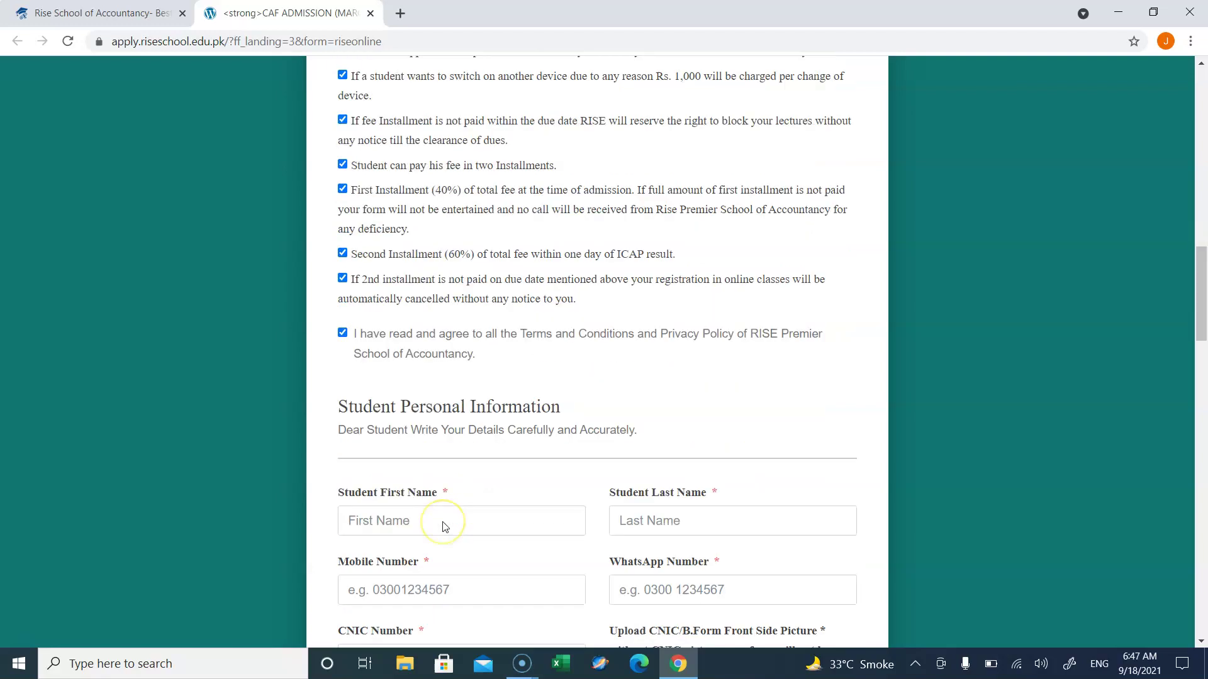
{"action": "scroll", "coordinate": [445, 526], "scroll_direction": "down", "scroll_amount": 4}
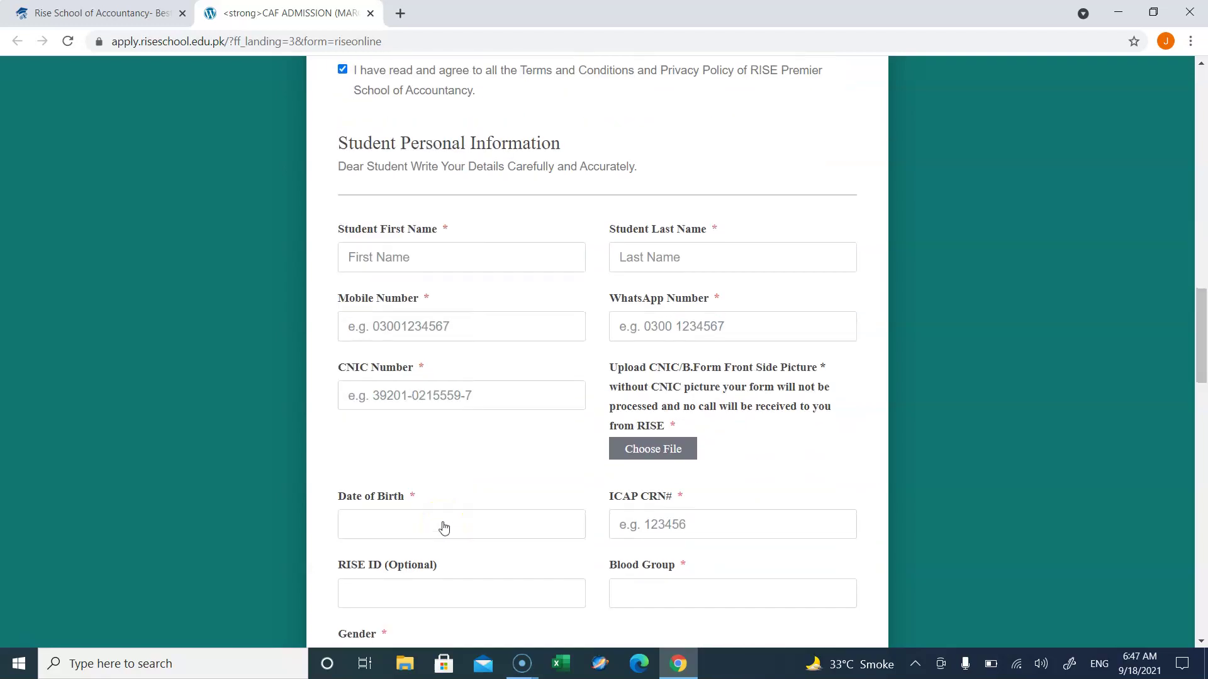
{"action": "scroll", "coordinate": [444, 527], "scroll_direction": "down", "scroll_amount": 1}
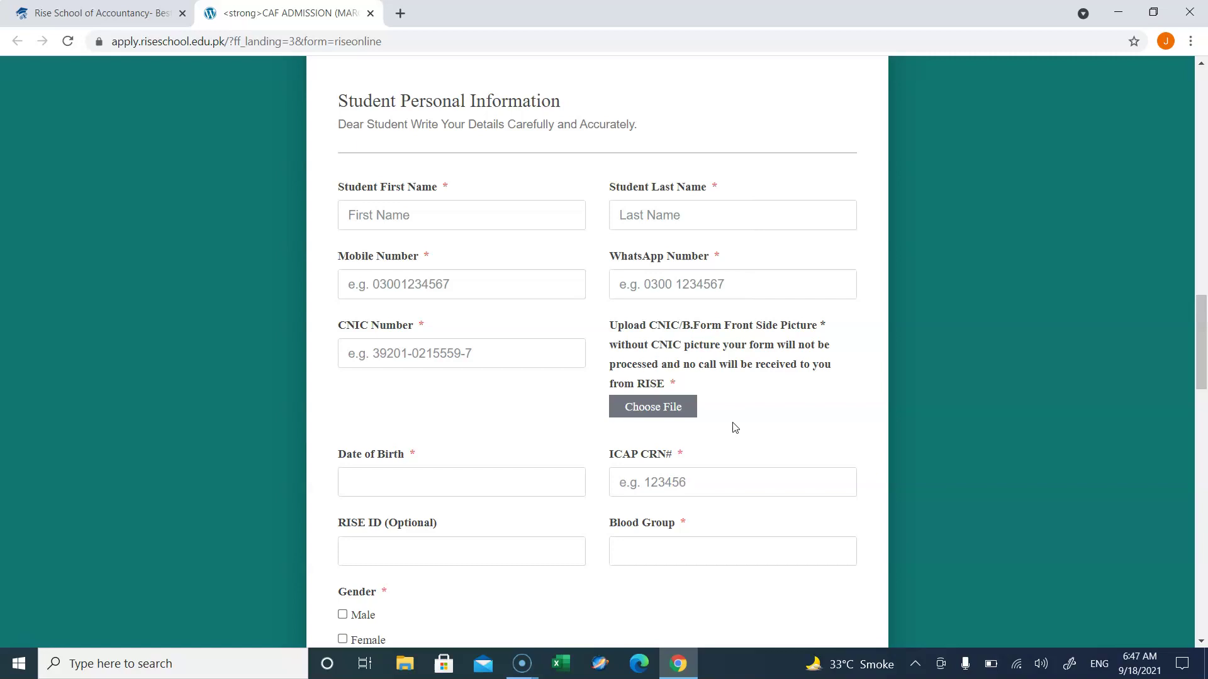
{"action": "scroll", "coordinate": [552, 424], "scroll_direction": "down", "scroll_amount": 1}
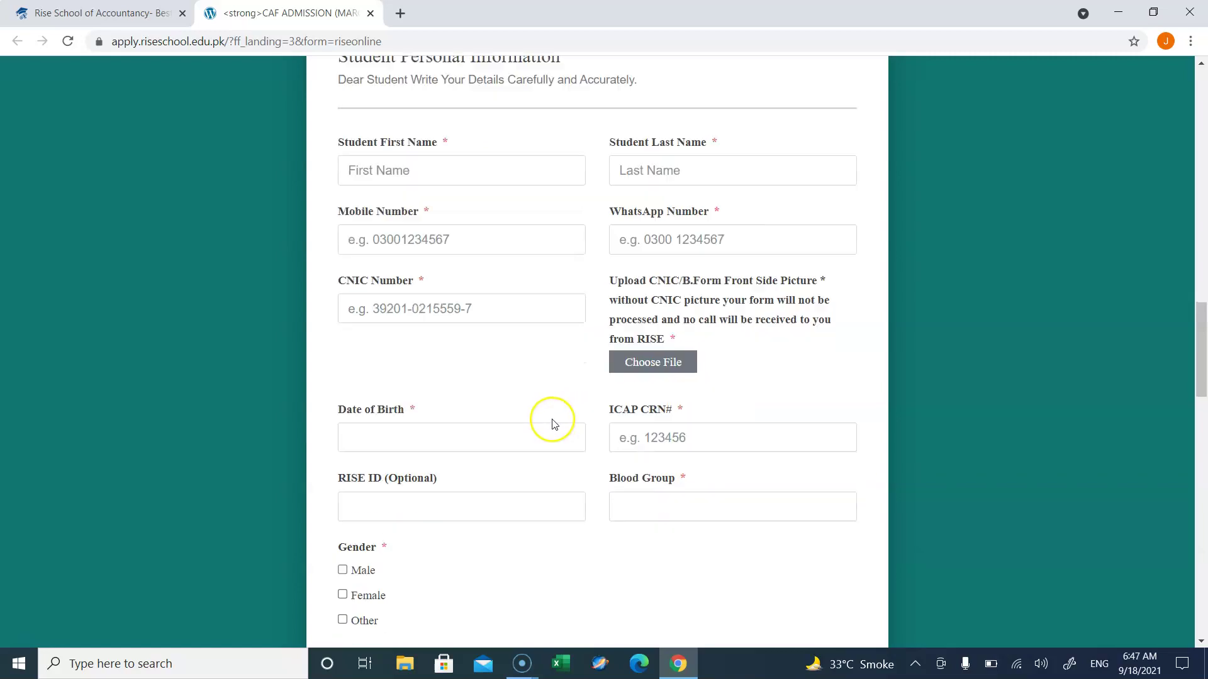
{"action": "scroll", "coordinate": [552, 423], "scroll_direction": "down", "scroll_amount": 4}
{"action": "scroll", "coordinate": [551, 423], "scroll_direction": "up", "scroll_amount": 4}
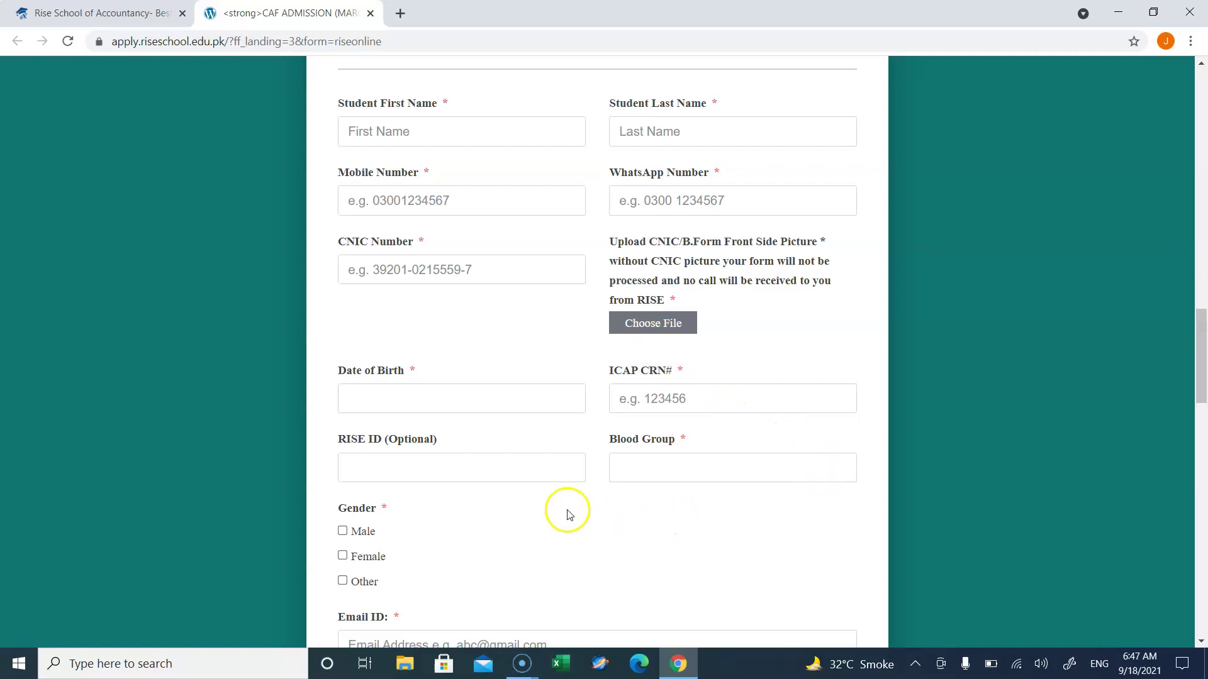
{"action": "scroll", "coordinate": [559, 506], "scroll_direction": "down", "scroll_amount": 9}
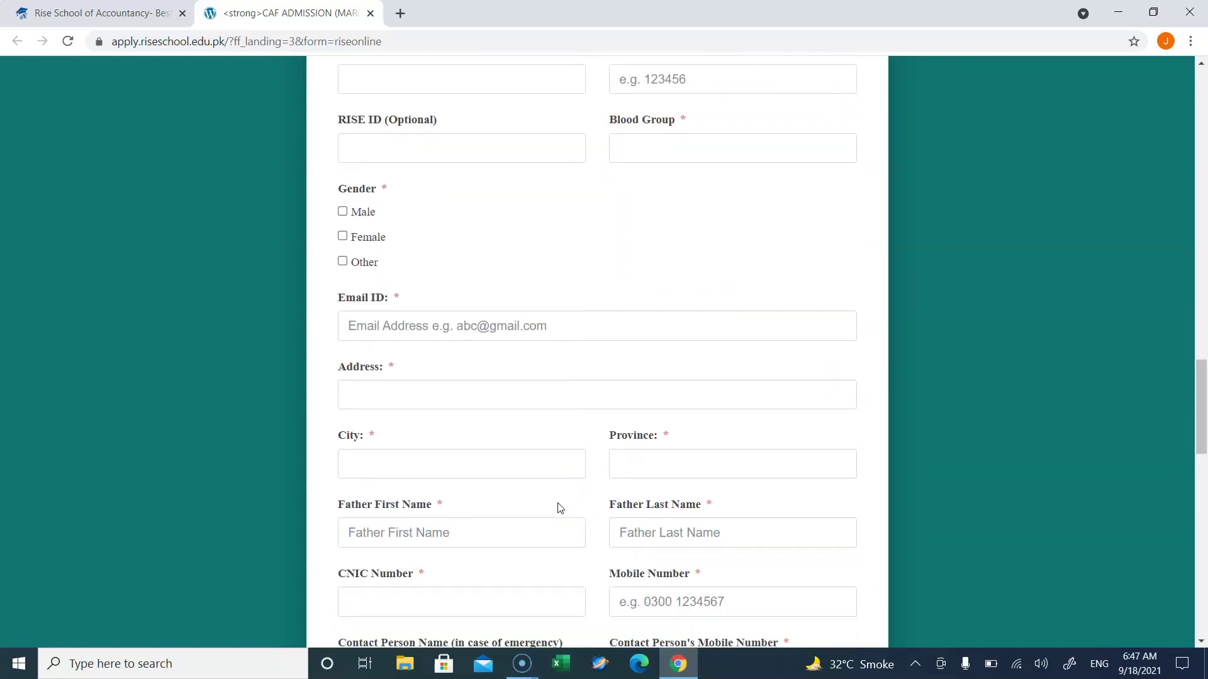
{"action": "scroll", "coordinate": [559, 503], "scroll_direction": "up", "scroll_amount": 6}
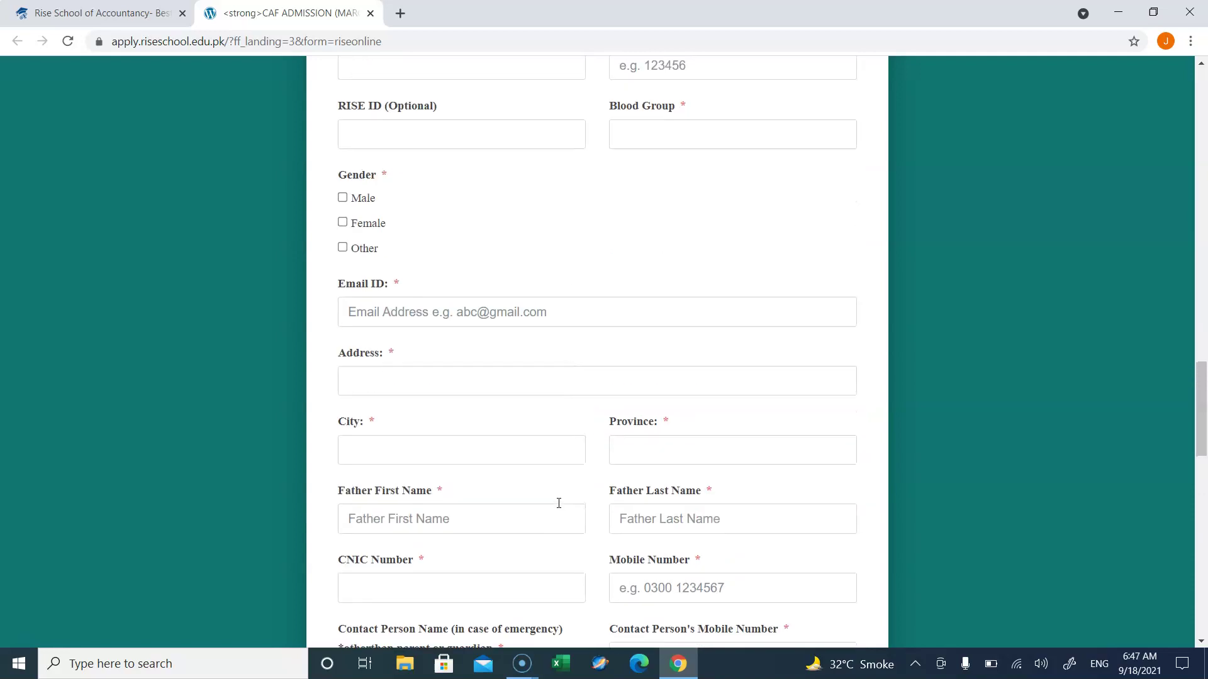
{"action": "scroll", "coordinate": [559, 503], "scroll_direction": "down", "scroll_amount": 4}
{"action": "scroll", "coordinate": [558, 503], "scroll_direction": "down", "scroll_amount": 8}
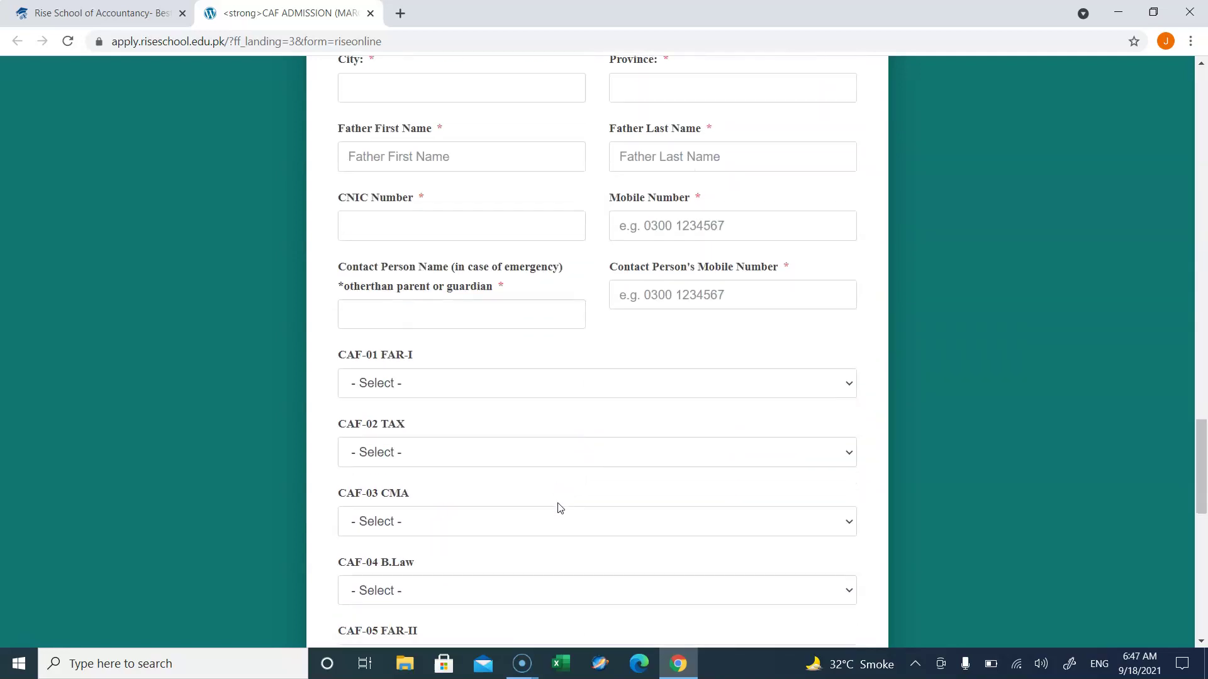
{"action": "scroll", "coordinate": [559, 507], "scroll_direction": "up", "scroll_amount": 6}
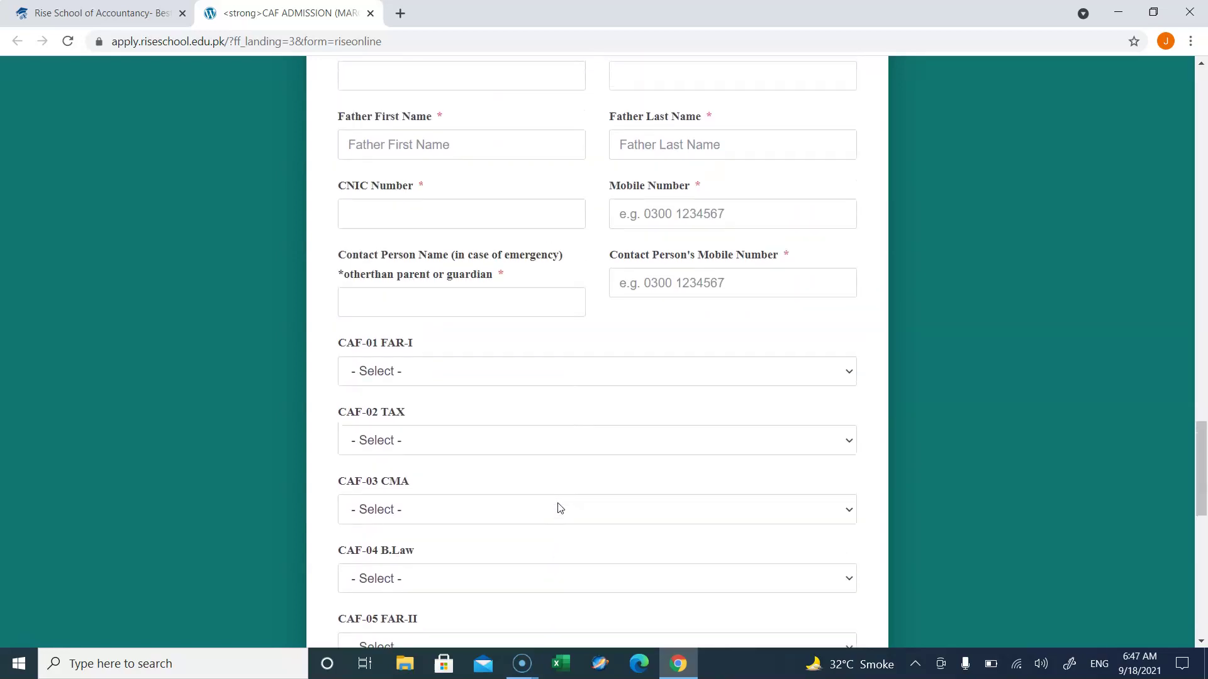
{"action": "left_click", "coordinate": [528, 458]}
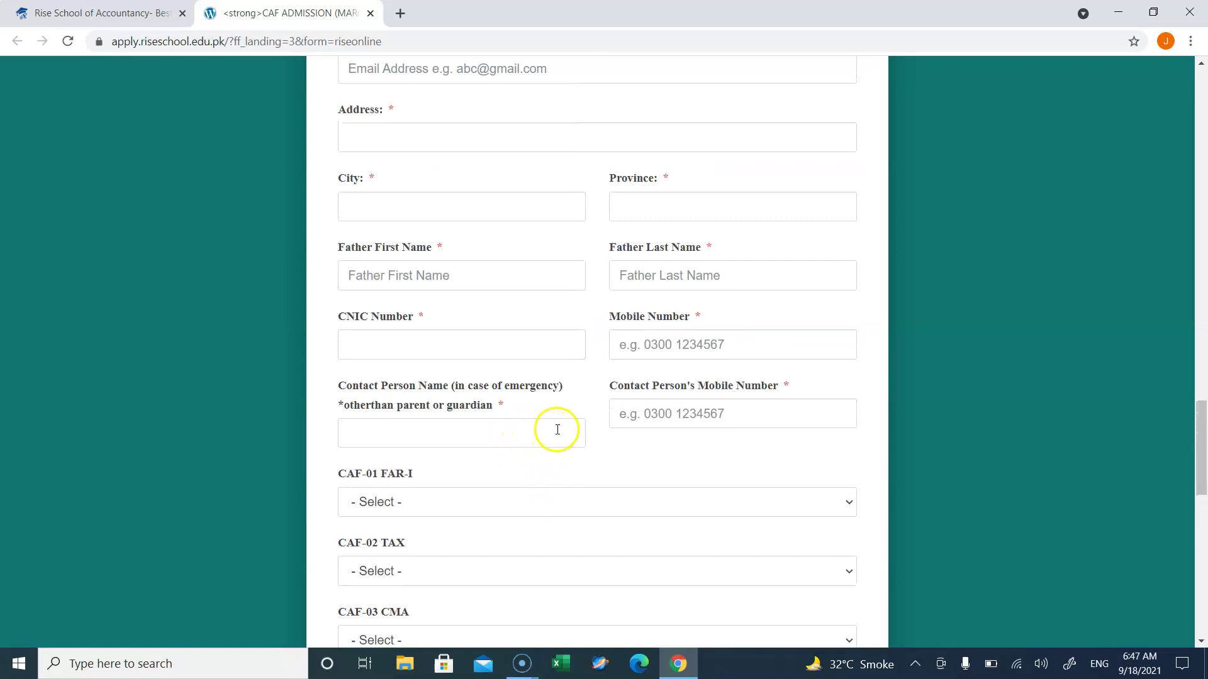
Examine the teacher and fee options offered for the CAF-01 FAR-I paper without choosing one
{"action": "scroll", "coordinate": [567, 454], "scroll_direction": "down", "scroll_amount": 5}
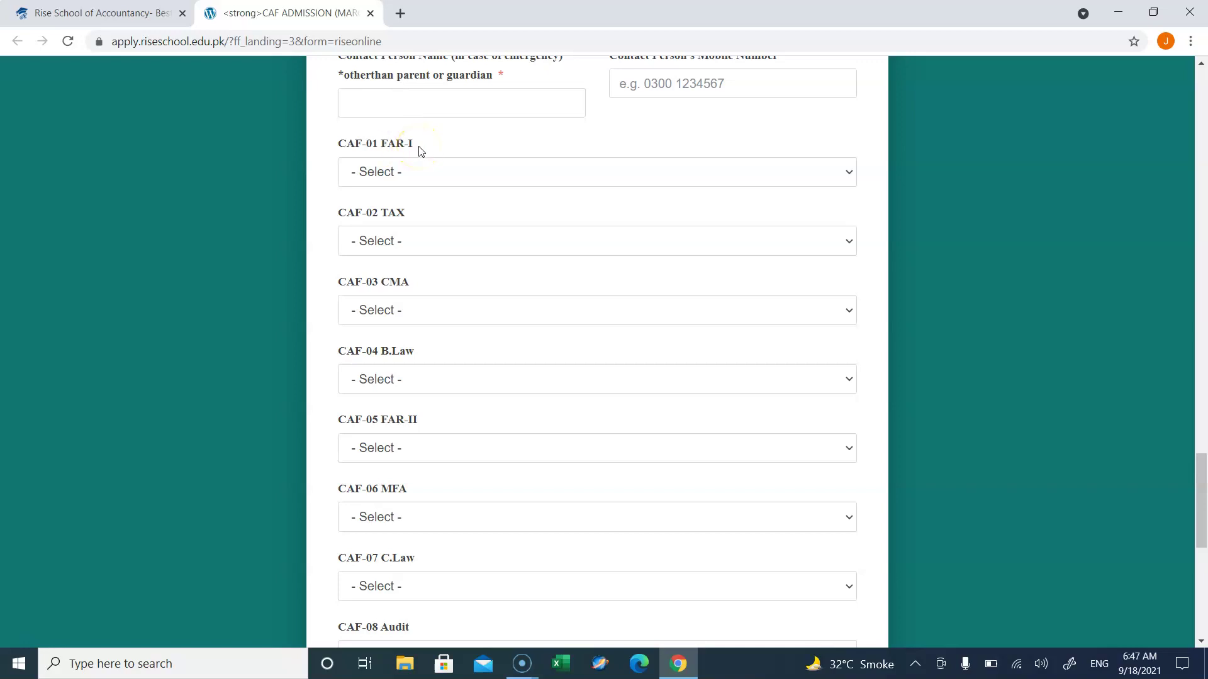
{"action": "left_click", "coordinate": [418, 172]}
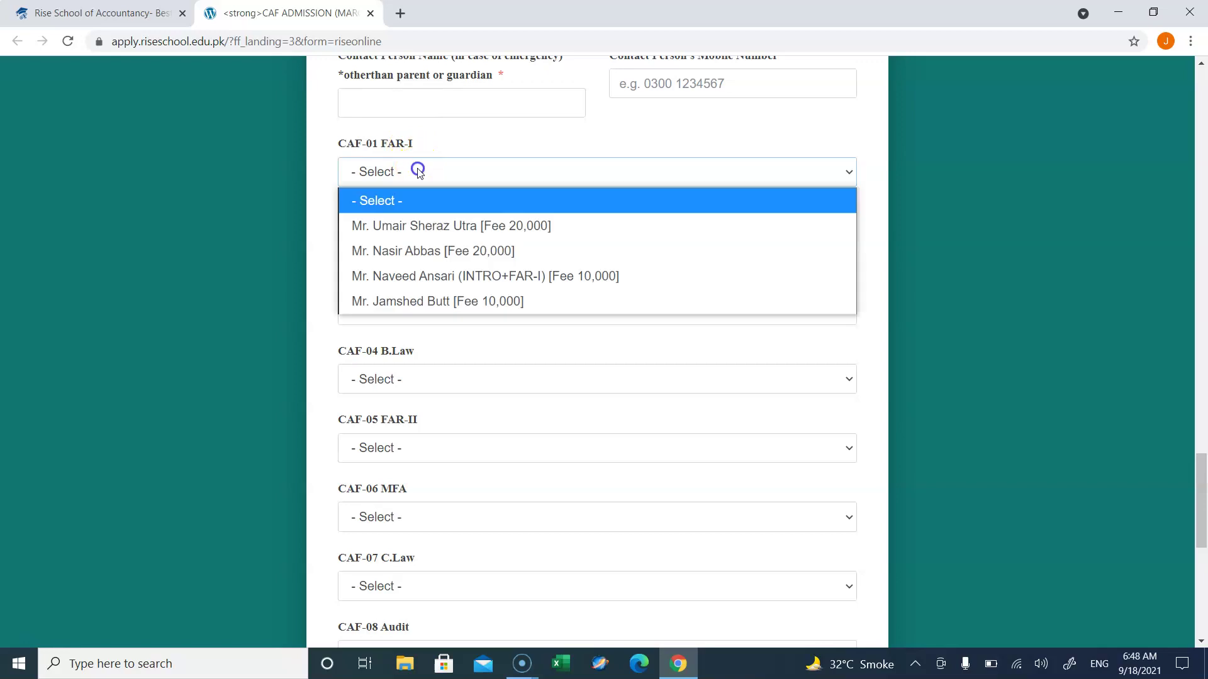
{"action": "left_click", "coordinate": [441, 172]}
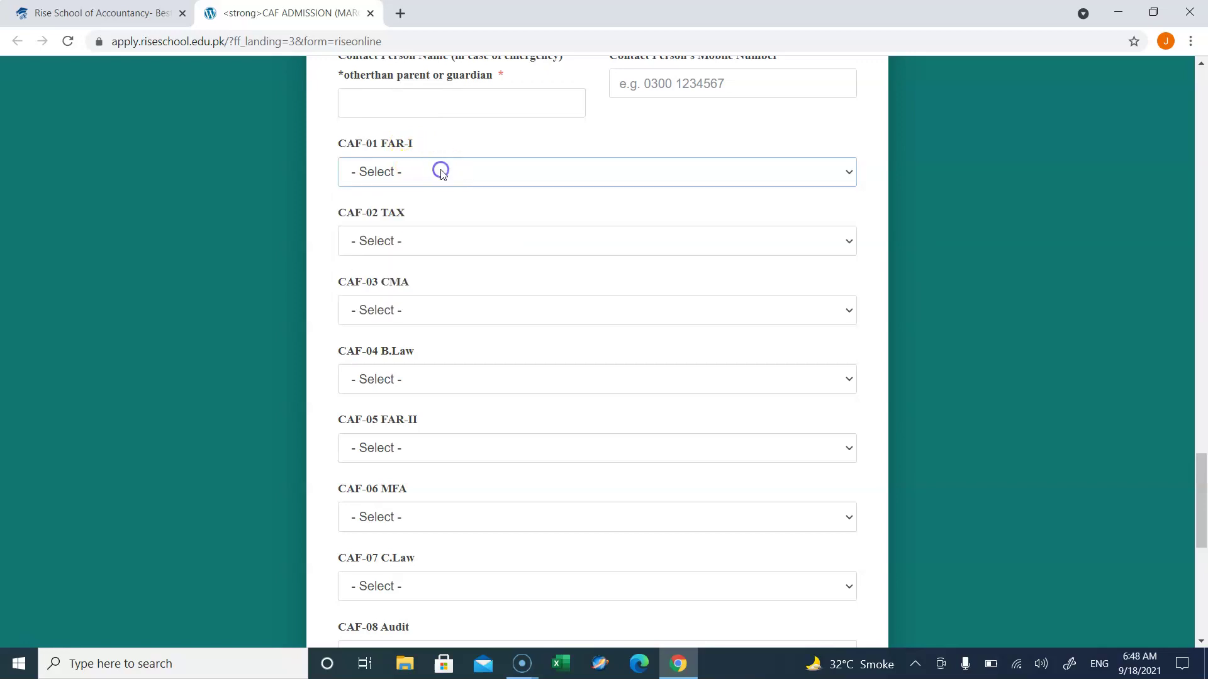
{"action": "left_click", "coordinate": [846, 175]}
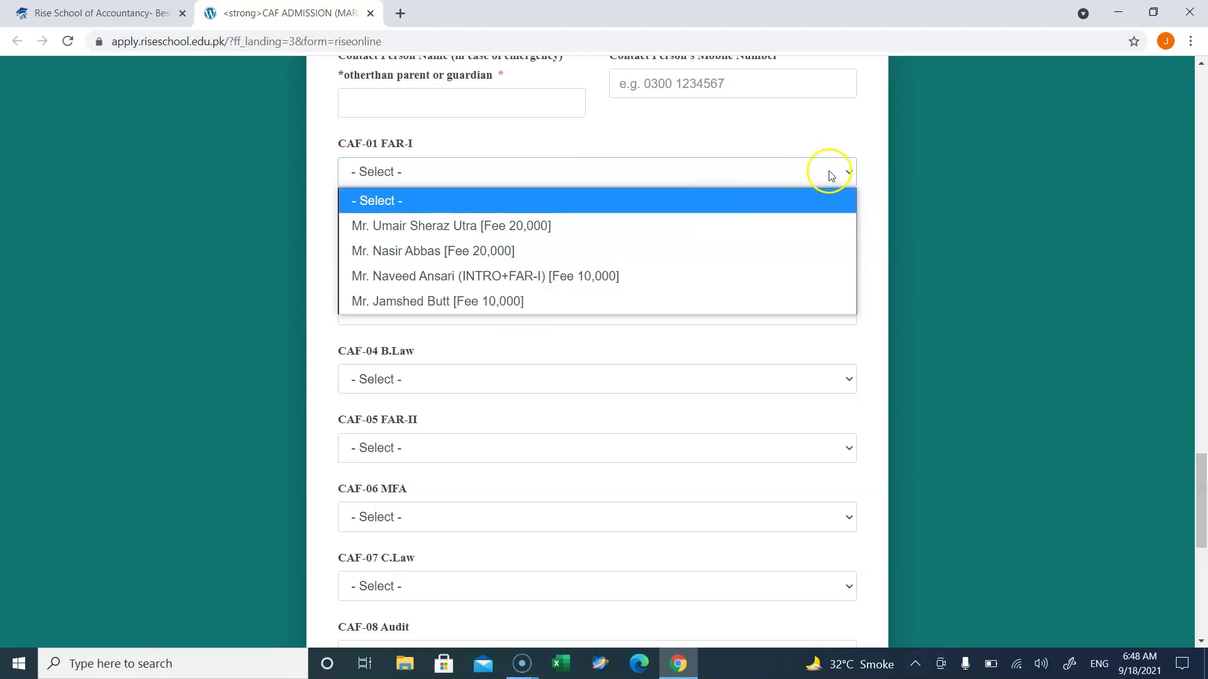
{"action": "left_click", "coordinate": [864, 185]}
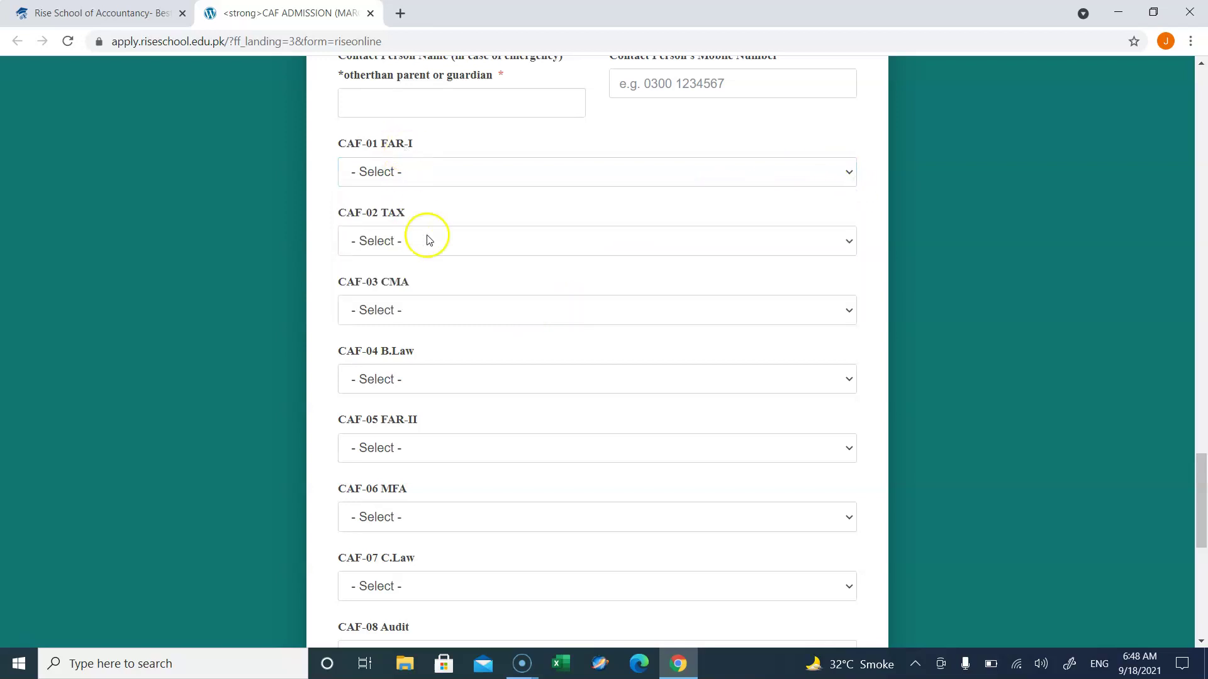
{"action": "scroll", "coordinate": [923, 355], "scroll_direction": "down", "scroll_amount": 3}
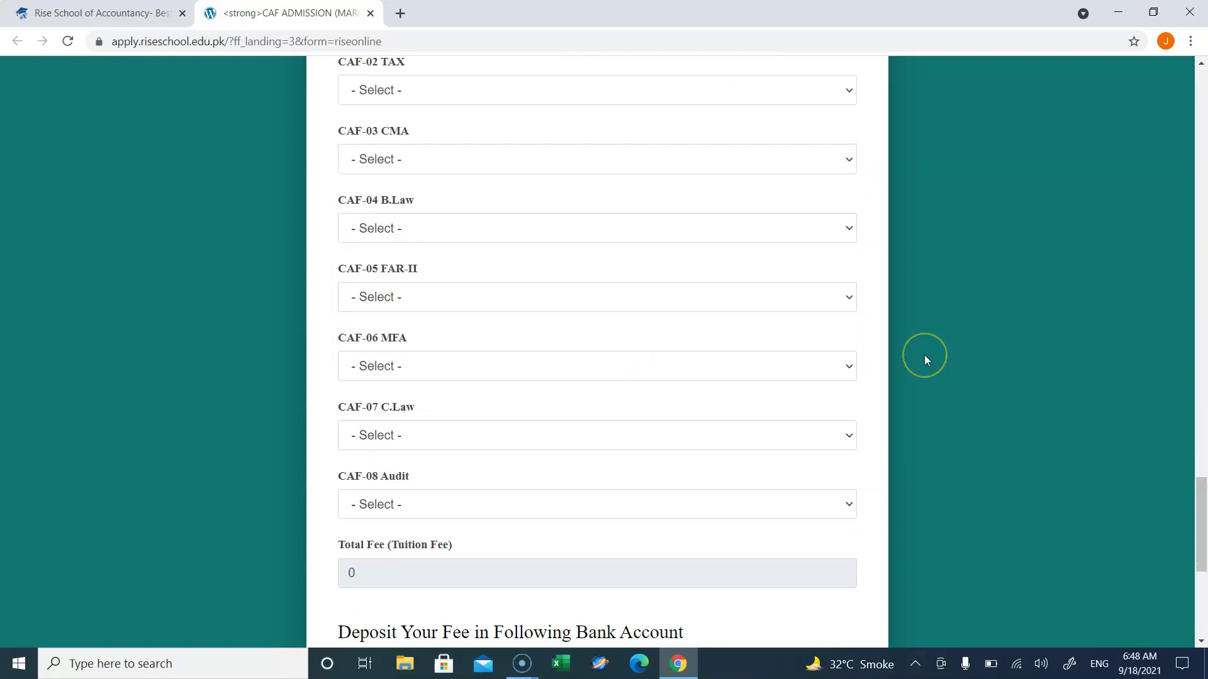
{"action": "scroll", "coordinate": [923, 354], "scroll_direction": "up", "scroll_amount": 2}
{"action": "left_click", "coordinate": [756, 132]}
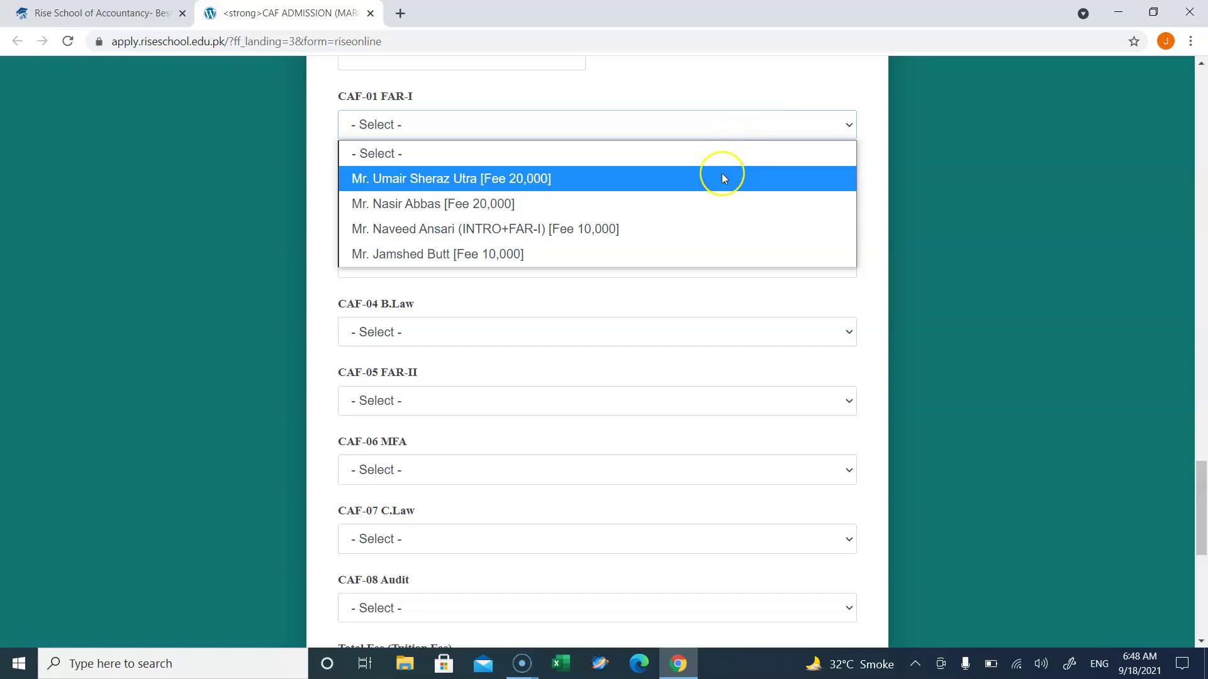
{"action": "left_click", "coordinate": [877, 176]}
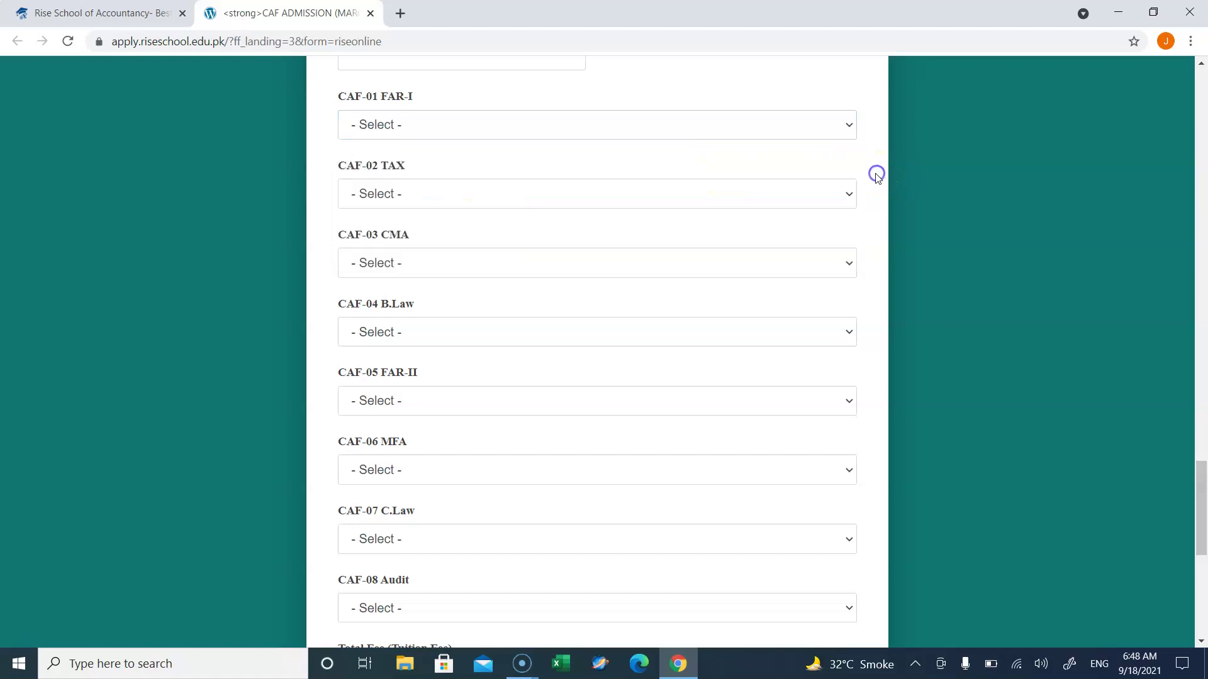
Select the first listed teacher, with a fee of 20,000, for both CAF-01 FAR-I and CAF-08 Audit
{"action": "left_click", "coordinate": [573, 131]}
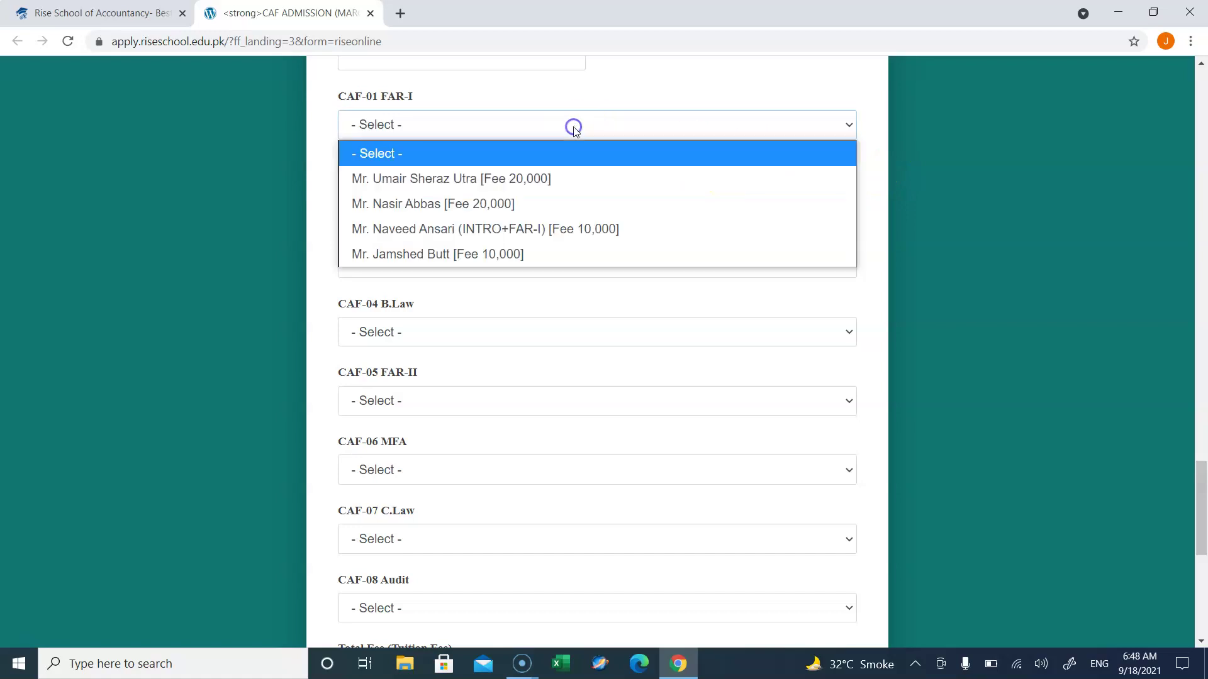
{"action": "left_click", "coordinate": [553, 180]}
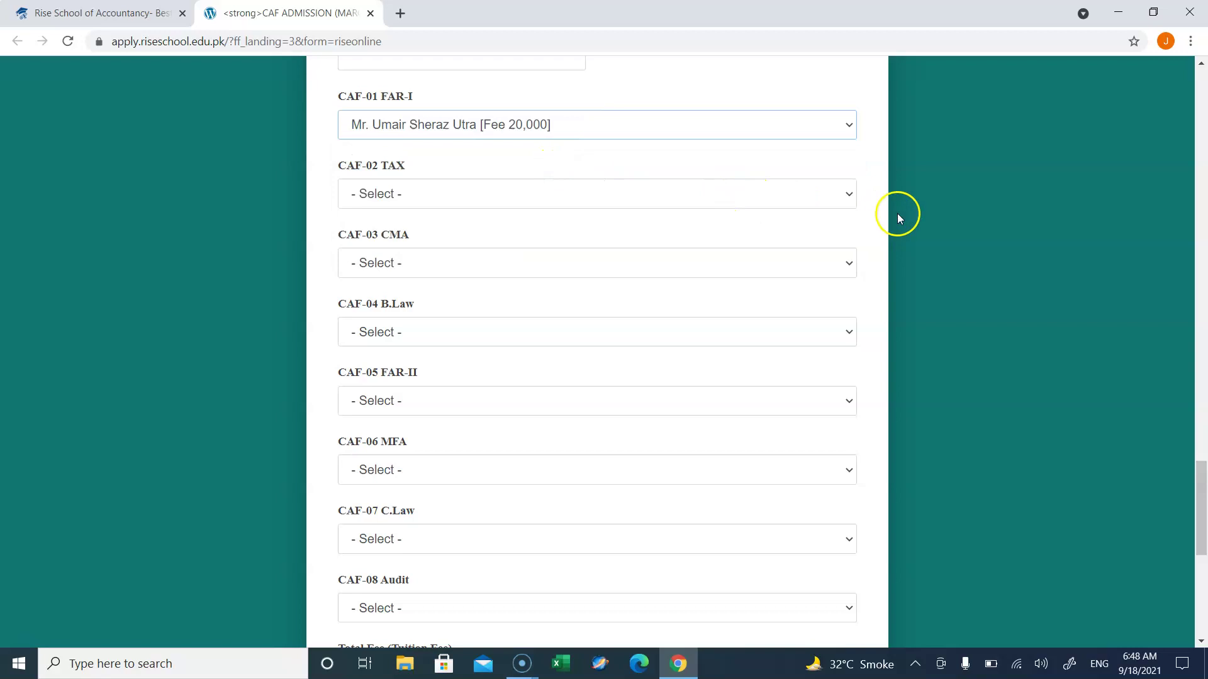
{"action": "scroll", "coordinate": [884, 232], "scroll_direction": "down", "scroll_amount": 5}
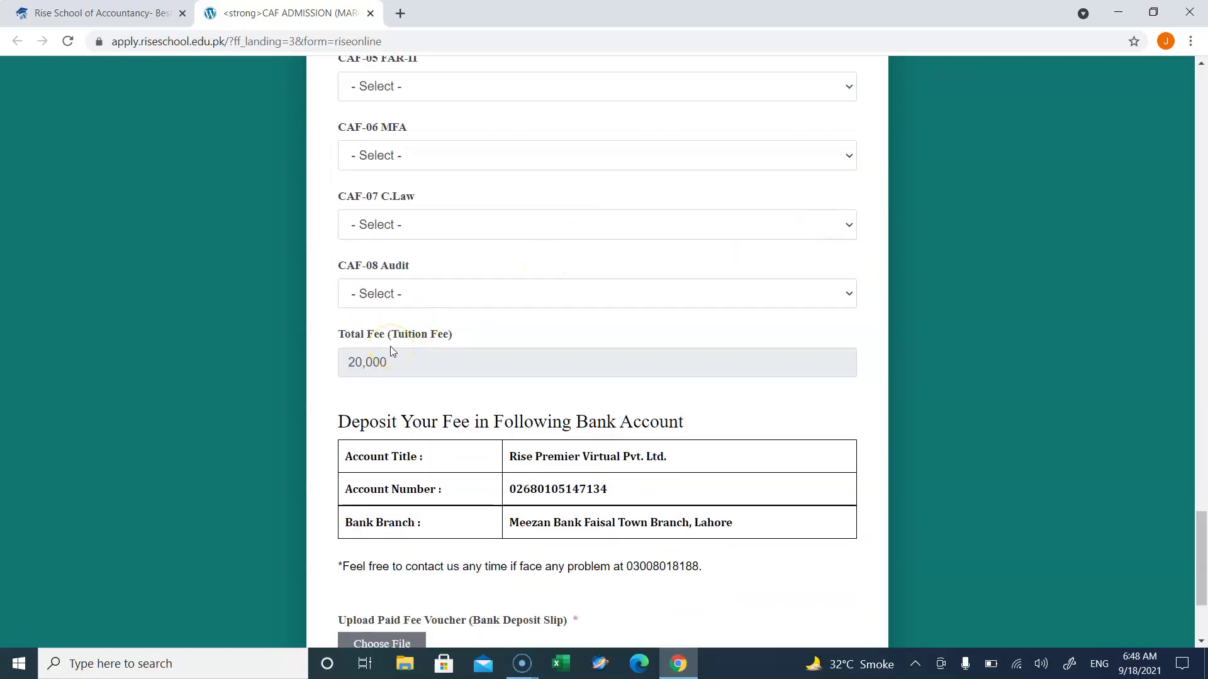
{"action": "left_click", "coordinate": [469, 295]}
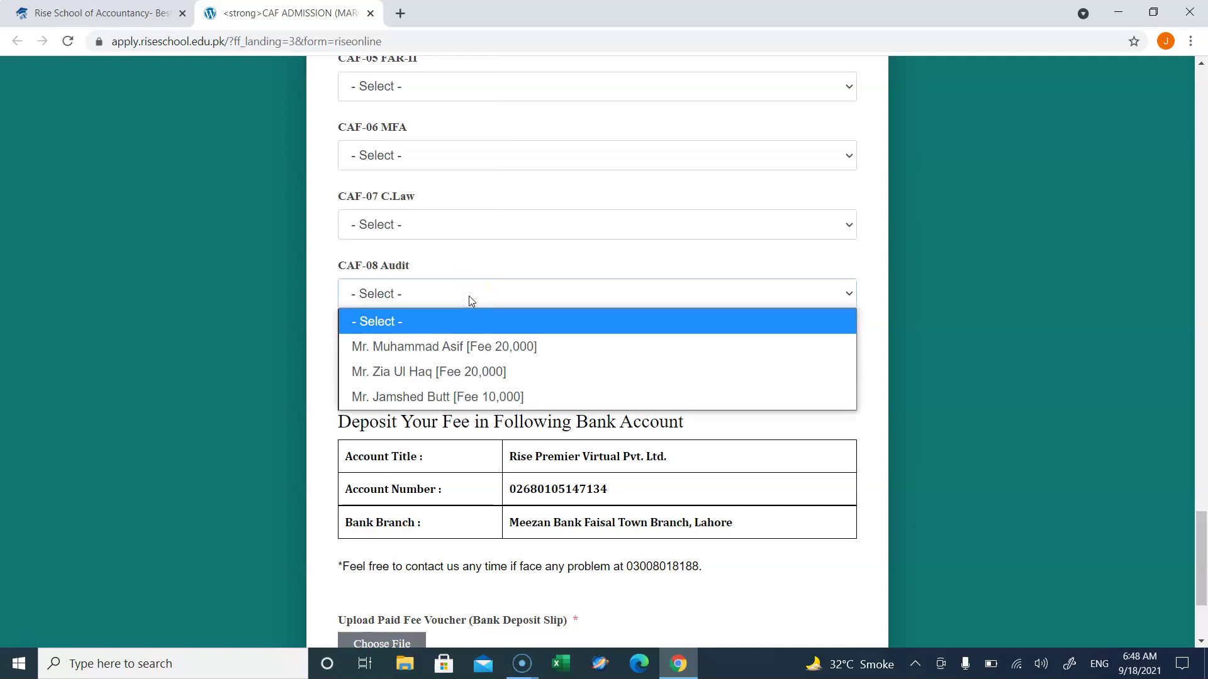
{"action": "left_click", "coordinate": [464, 345]}
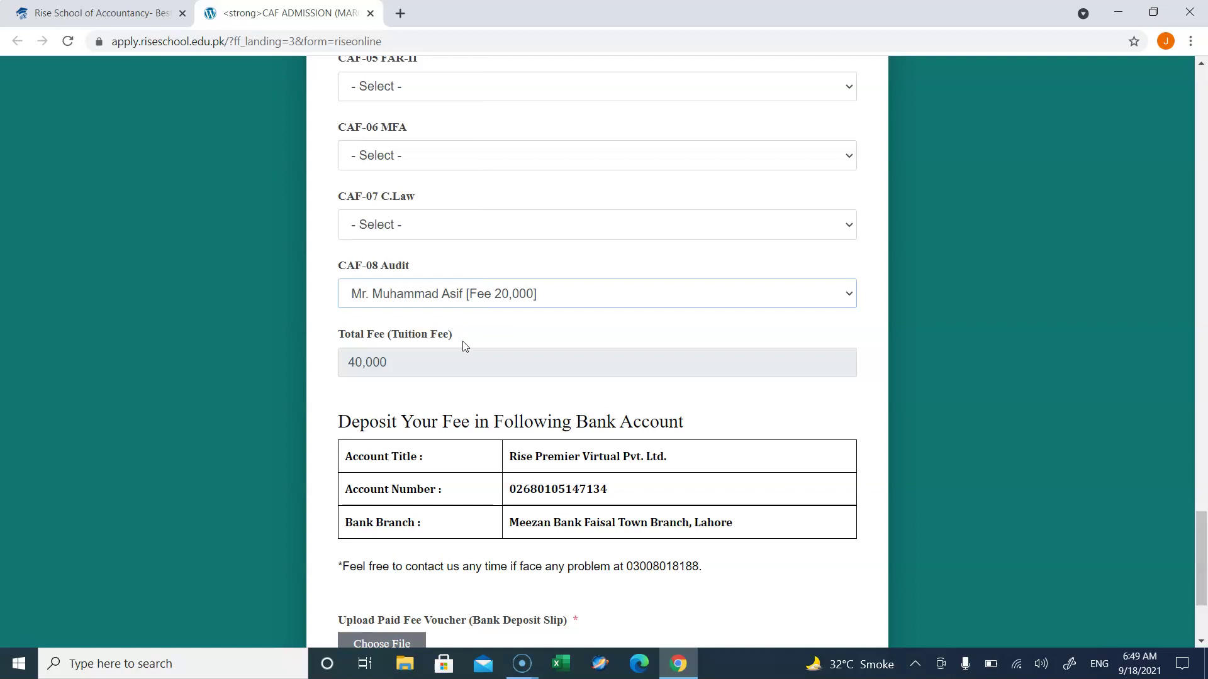
Check the calculated Total Fee (Tuition Fee) by highlighting its amount
{"action": "left_click", "coordinate": [442, 365]}
{"action": "left_click_drag", "start_coordinate": [398, 360], "coordinate": [345, 361]}
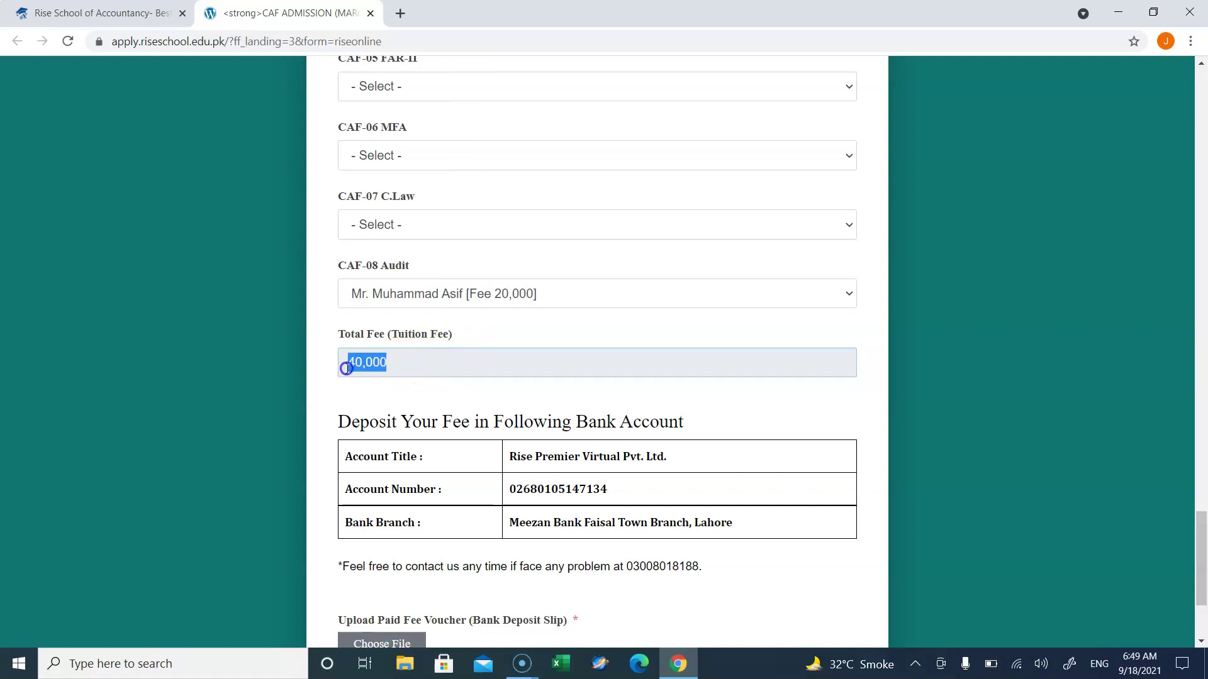
{"action": "left_click", "coordinate": [427, 369]}
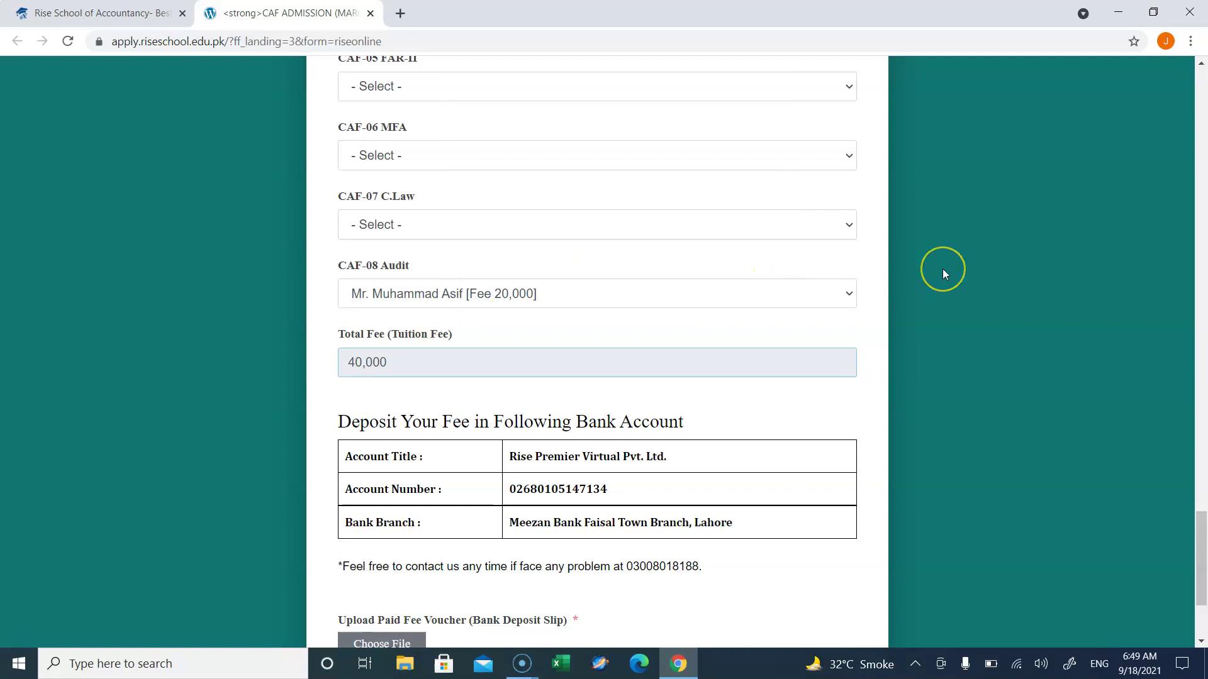
Review the whole form from the terms agreement down to the bank deposit details, and highlight the account number for the fee
{"action": "scroll", "coordinate": [942, 269], "scroll_direction": "up", "scroll_amount": 4}
{"action": "scroll", "coordinate": [942, 270], "scroll_direction": "up", "scroll_amount": 11}
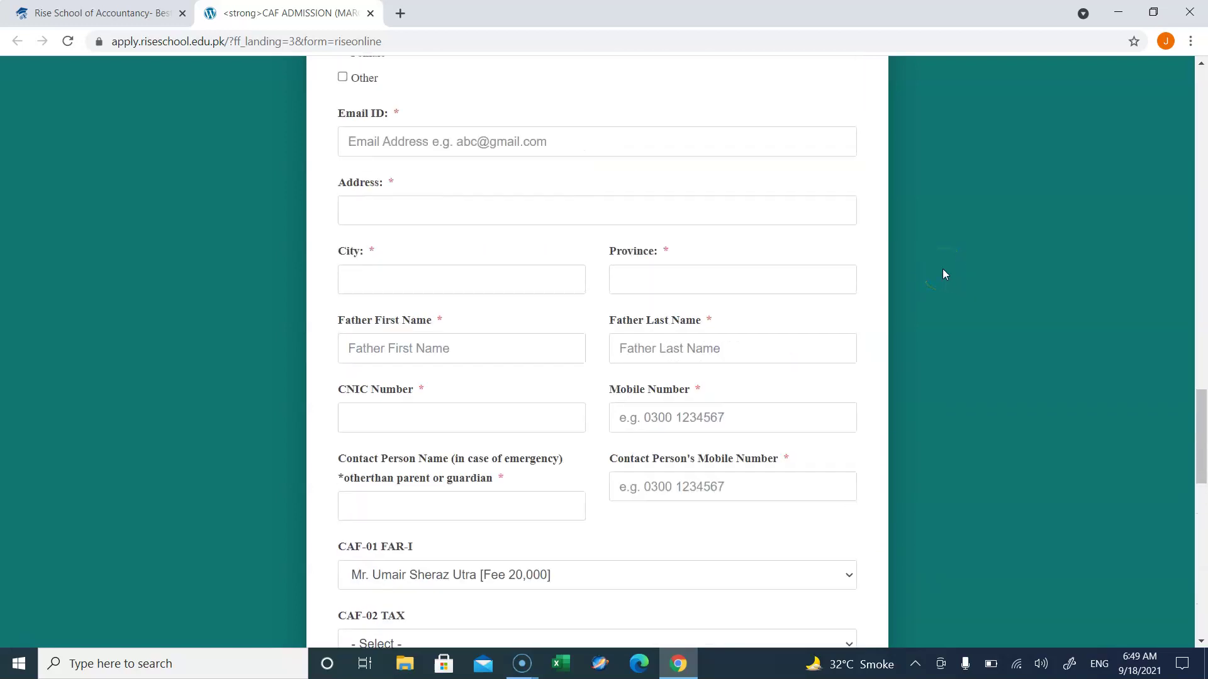
{"action": "scroll", "coordinate": [943, 269], "scroll_direction": "up", "scroll_amount": 11}
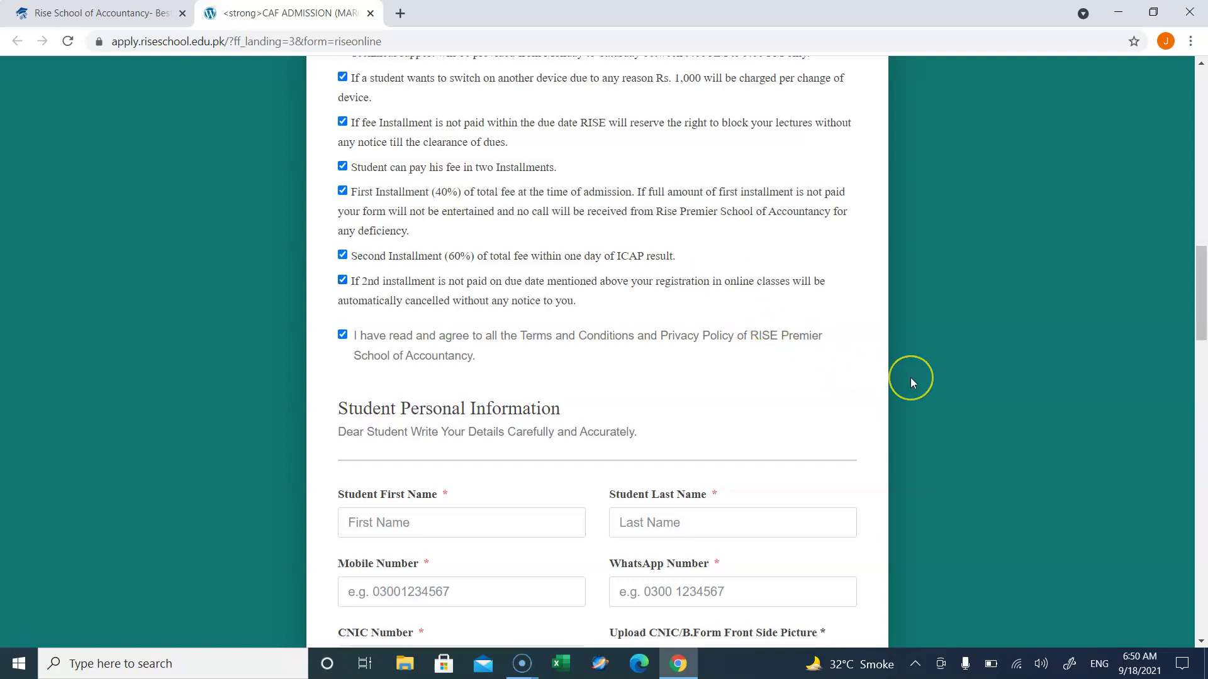
{"action": "scroll", "coordinate": [911, 377], "scroll_direction": "down", "scroll_amount": 11}
{"action": "scroll", "coordinate": [912, 383], "scroll_direction": "up", "scroll_amount": 4}
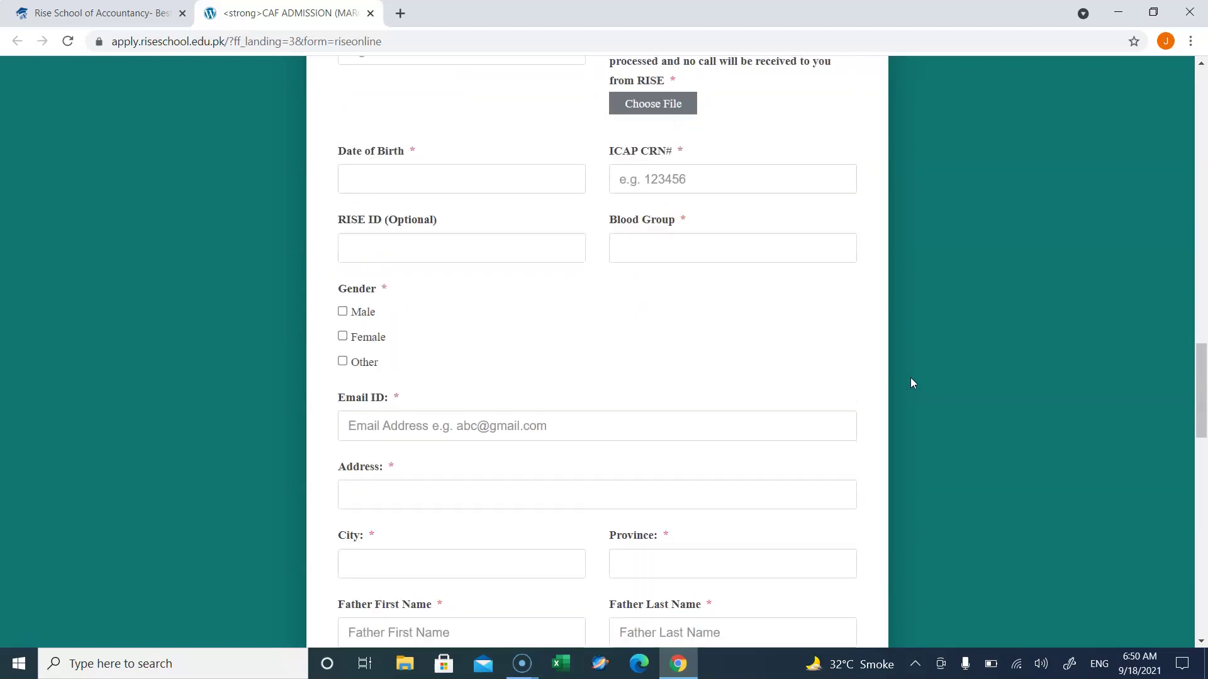
{"action": "scroll", "coordinate": [912, 382], "scroll_direction": "down", "scroll_amount": 15}
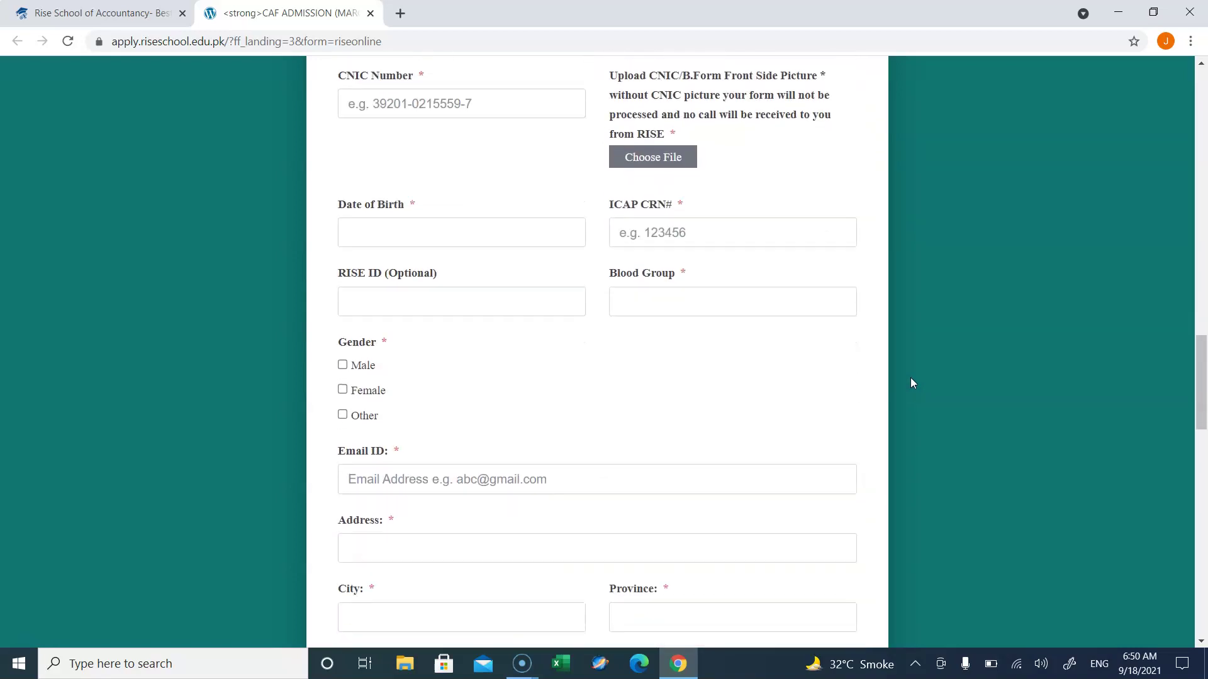
{"action": "scroll", "coordinate": [911, 378], "scroll_direction": "down", "scroll_amount": 8}
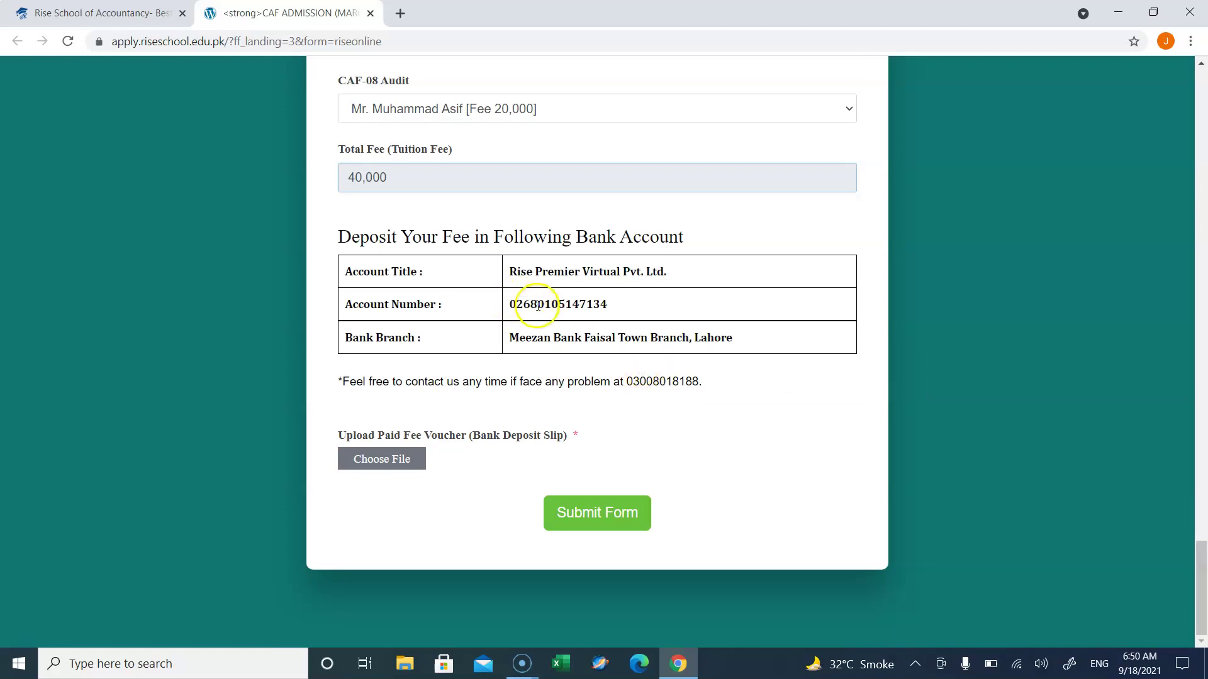
{"action": "double_click", "coordinate": [597, 305]}
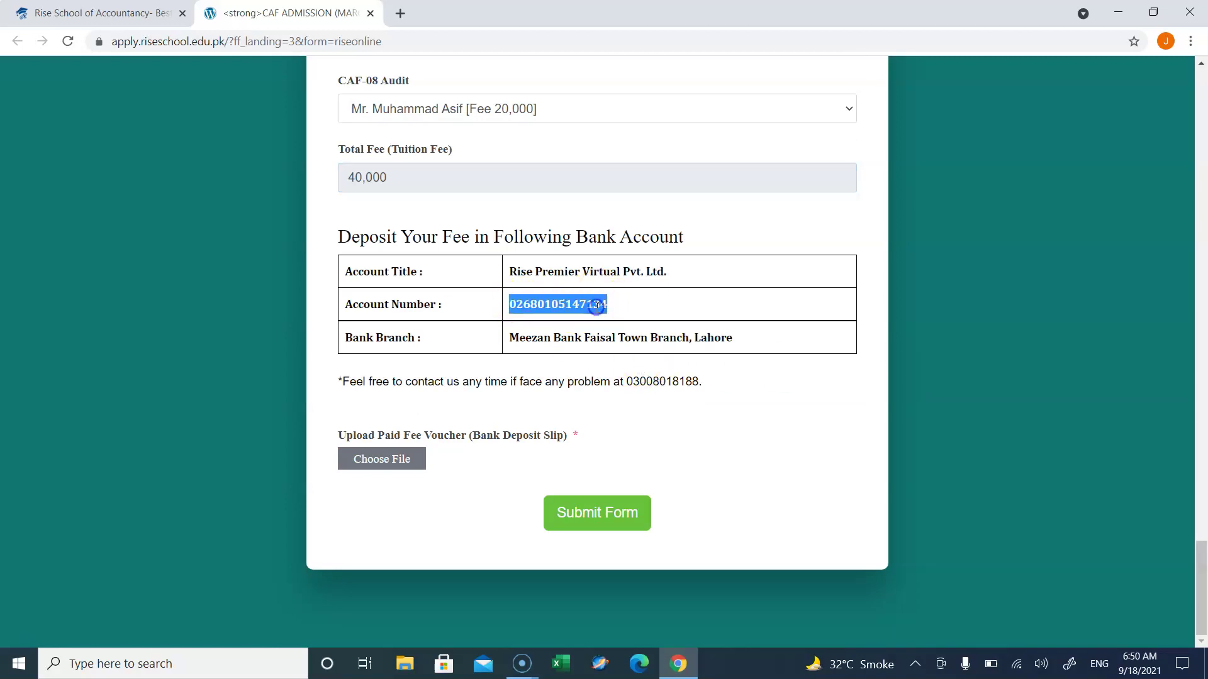
{"action": "left_click", "coordinate": [621, 318]}
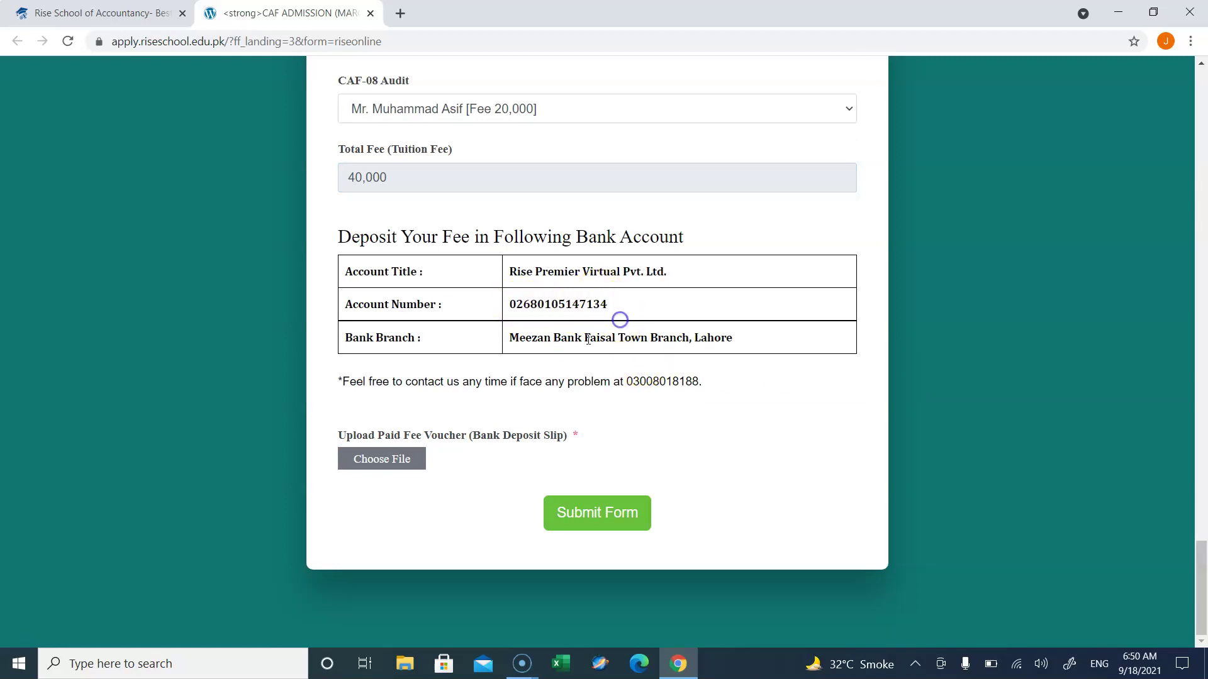
{"action": "left_click", "coordinate": [422, 462]}
{"action": "left_click", "coordinate": [419, 467]}
{"action": "left_click", "coordinate": [421, 473]}
{"action": "left_click", "coordinate": [418, 472]}
{"action": "left_click", "coordinate": [409, 474]}
{"action": "left_click", "coordinate": [406, 469]}
{"action": "left_click", "coordinate": [428, 385]}
{"action": "left_click", "coordinate": [440, 337]}
{"action": "left_click", "coordinate": [444, 344]}
{"action": "left_click", "coordinate": [466, 383]}
{"action": "left_click", "coordinate": [465, 382]}
{"action": "left_click", "coordinate": [406, 310]}
{"action": "left_click", "coordinate": [485, 207]}
Review the installment terms, the student personal information fields and the end of the form down to its submission option
{"action": "scroll", "coordinate": [485, 207], "scroll_direction": "up", "scroll_amount": 20}
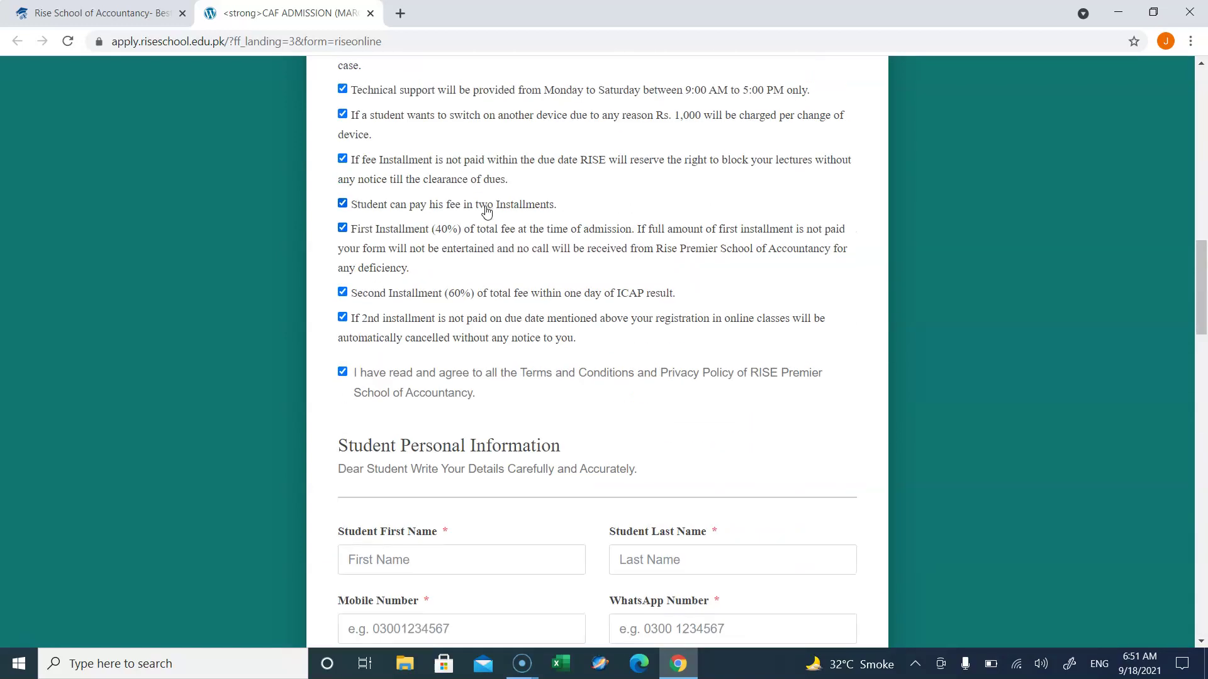
{"action": "scroll", "coordinate": [486, 208], "scroll_direction": "down", "scroll_amount": 9}
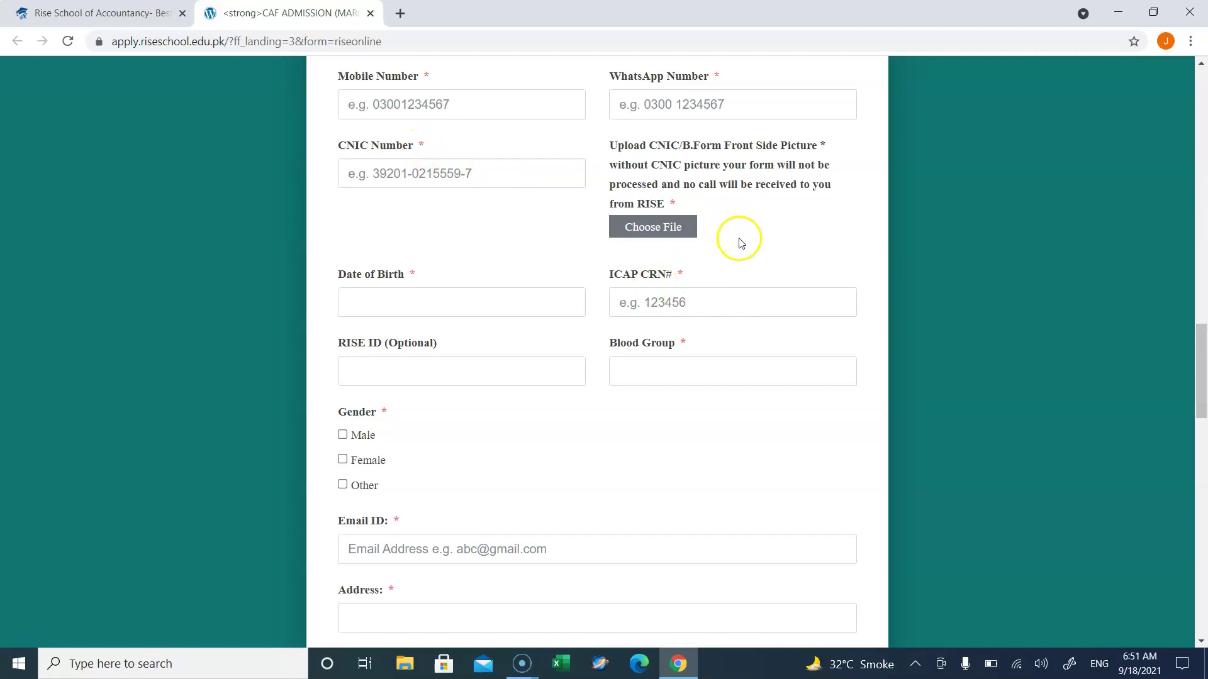
{"action": "scroll", "coordinate": [838, 413], "scroll_direction": "down", "scroll_amount": 20}
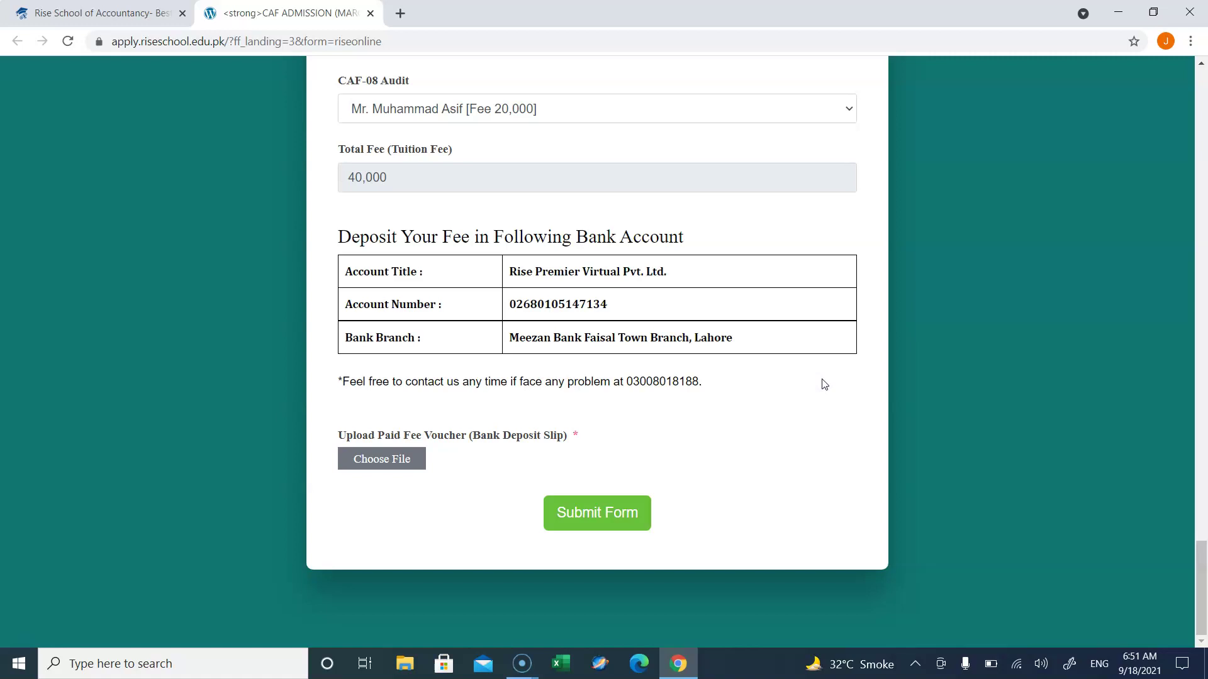
{"action": "left_click", "coordinate": [596, 527]}
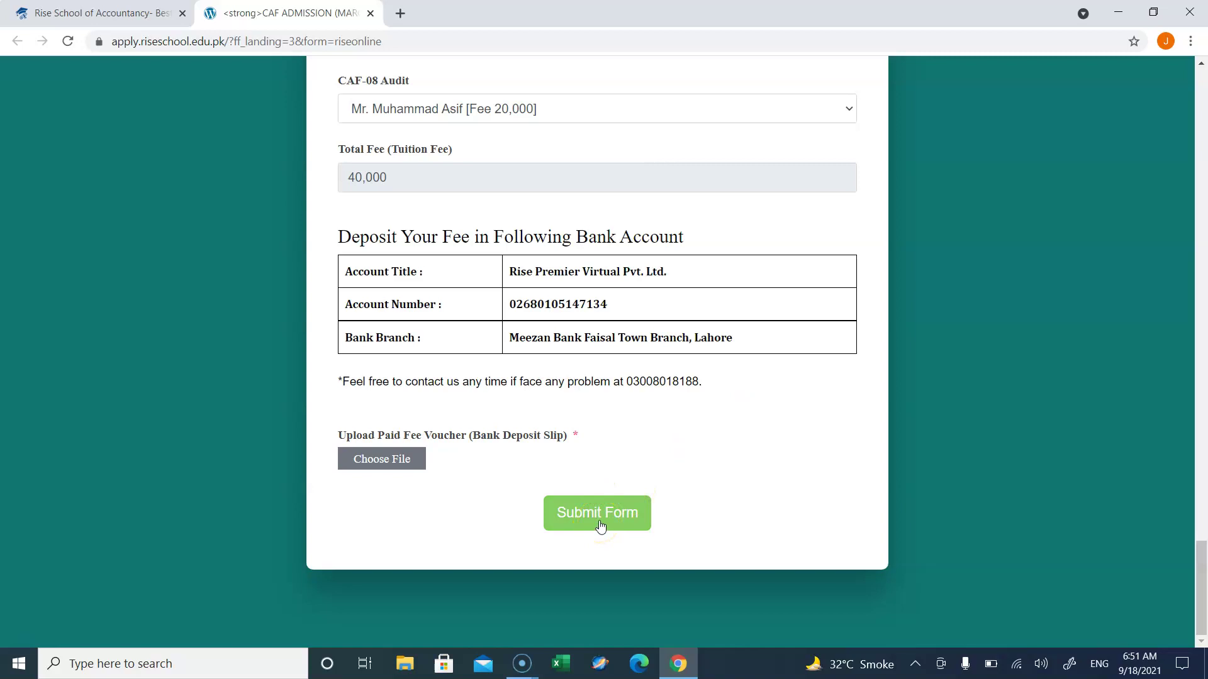
{"action": "left_click", "coordinate": [597, 522]}
Highlight the help contact number below the bank account details twice, clearing the highlight each time
{"action": "double_click", "coordinate": [640, 384]}
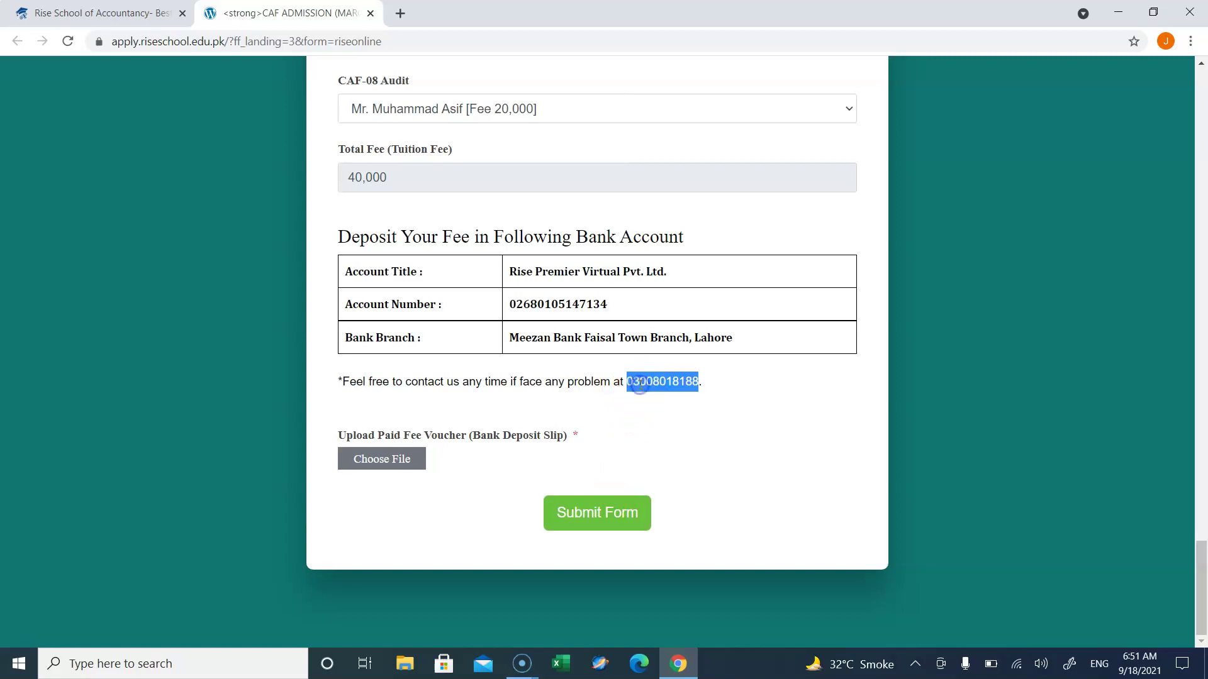
{"action": "left_click", "coordinate": [714, 388]}
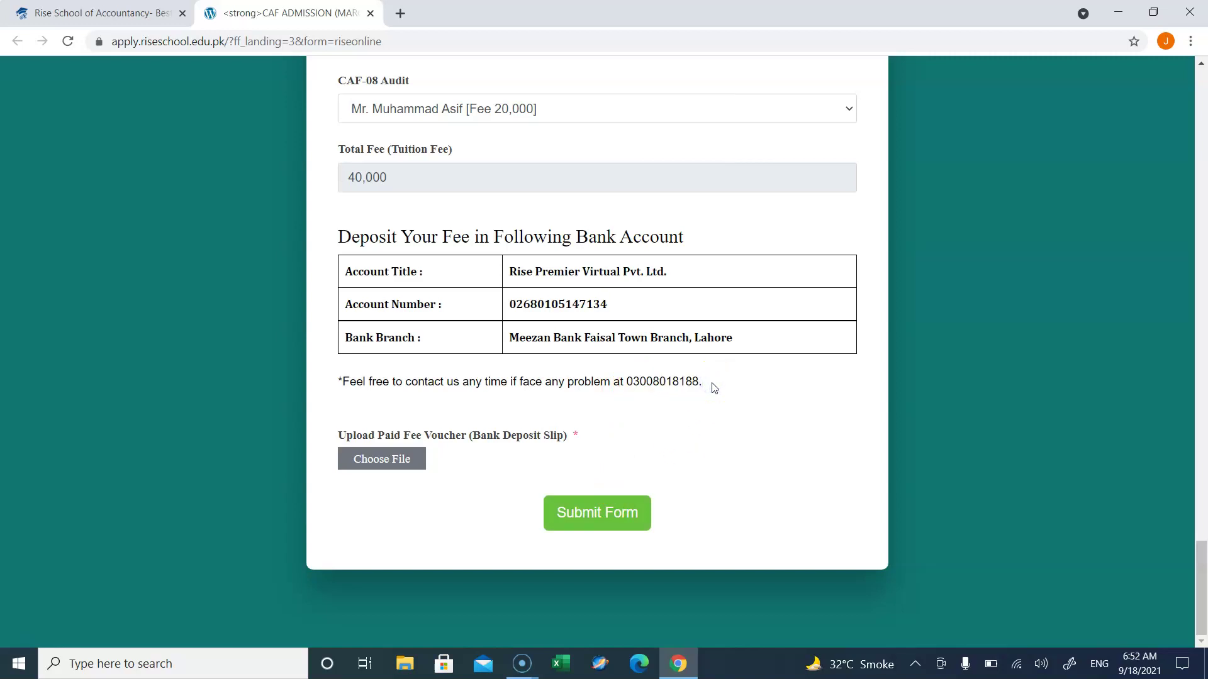
{"action": "left_click", "coordinate": [691, 385]}
{"action": "double_click", "coordinate": [665, 378]}
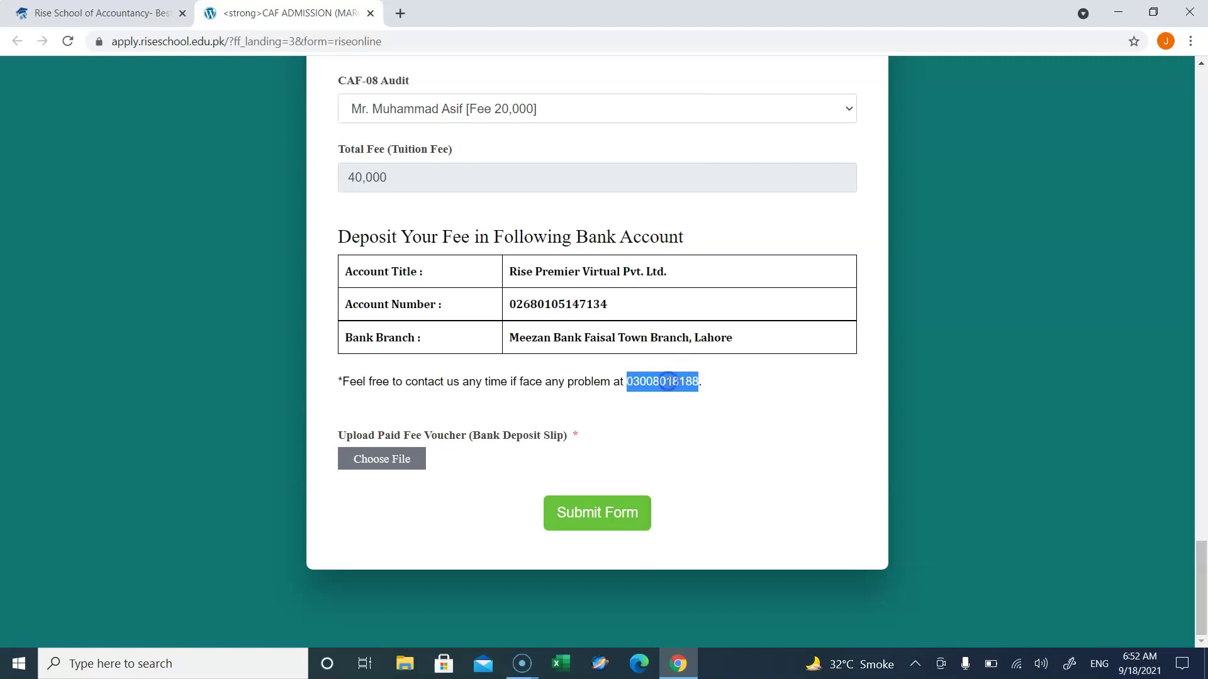
{"action": "left_click", "coordinate": [694, 388]}
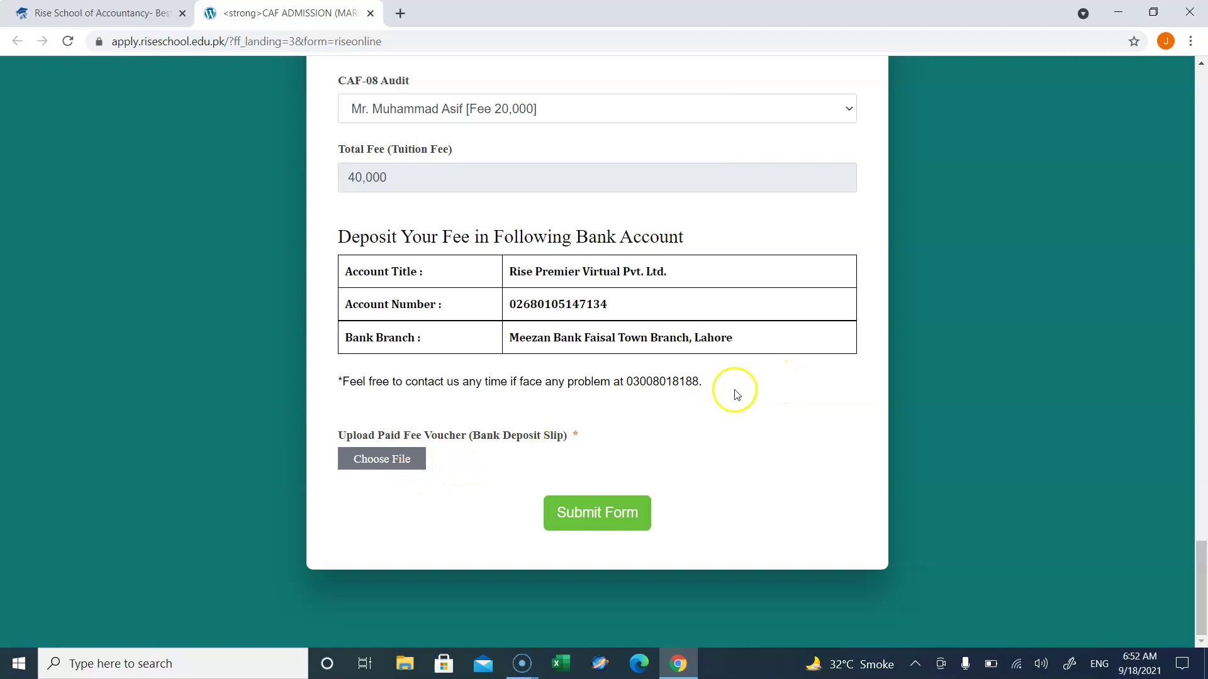
{"action": "left_click", "coordinate": [724, 388]}
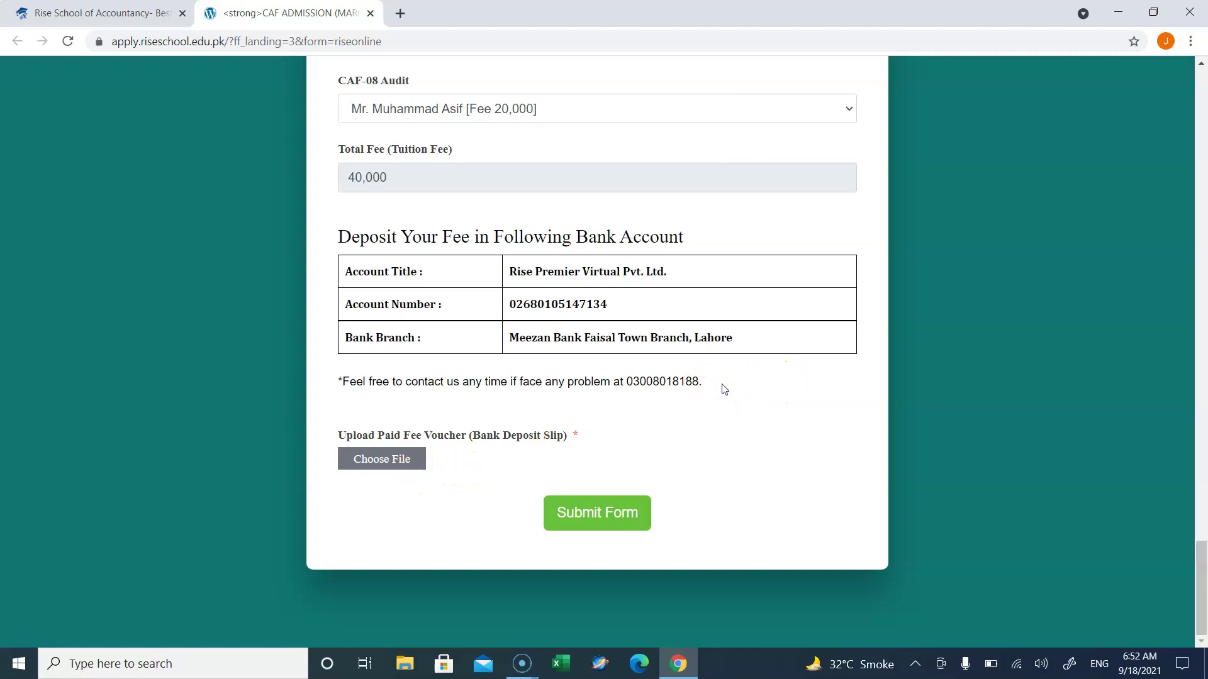